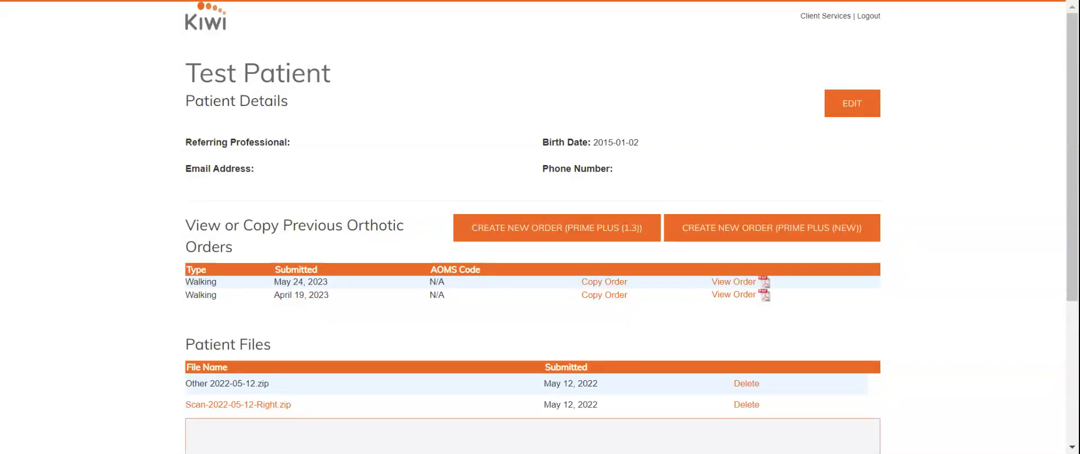
Step: Start a new Prime Plus (1.3) order for the patient
scroll(406, 214, down, 3)
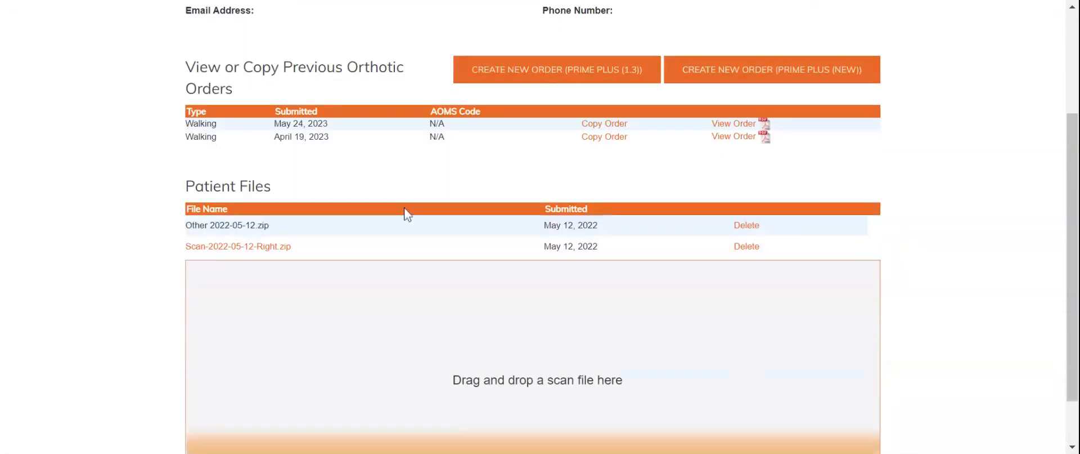
scroll(406, 214, up, 3)
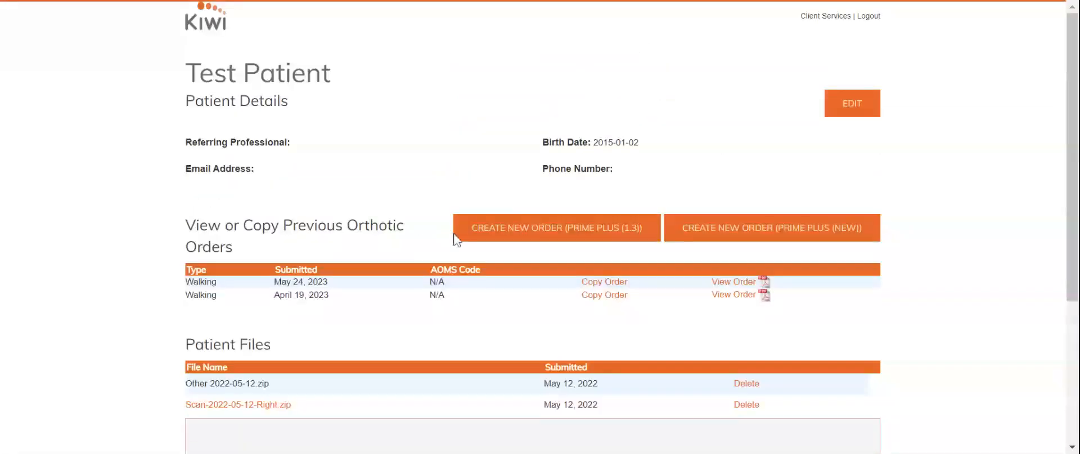
click(503, 232)
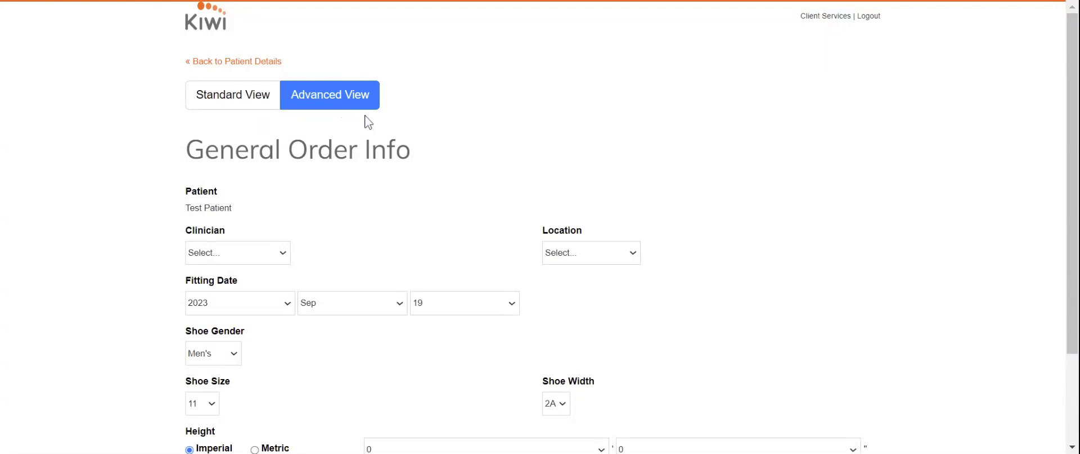
scroll(368, 121, down, 3)
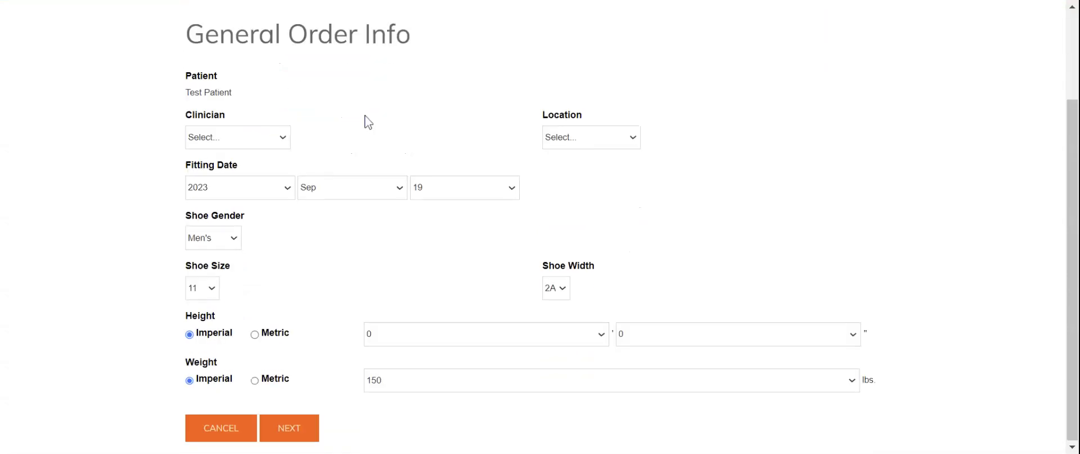
Step: Choose the clinician and Training Location, keep the weight at 150 lbs, and continue
click(256, 178)
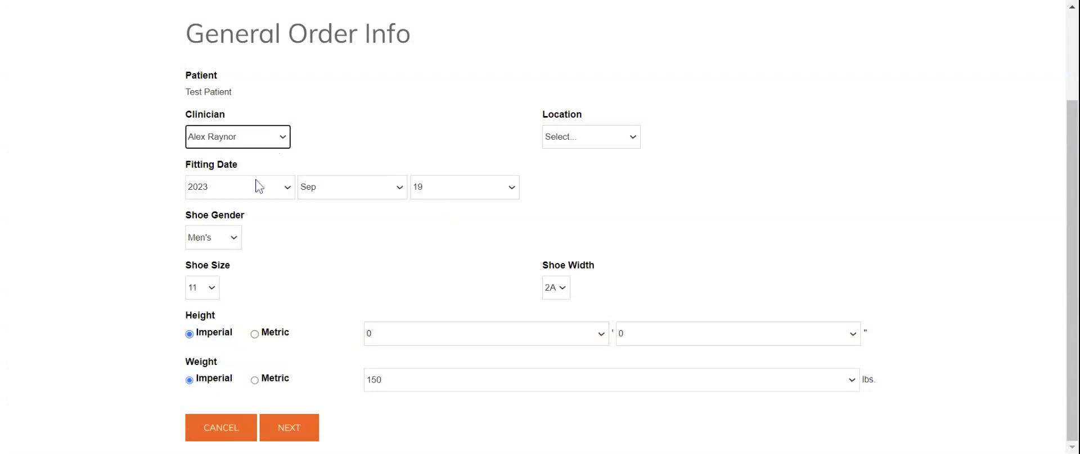
click(614, 141)
click(617, 158)
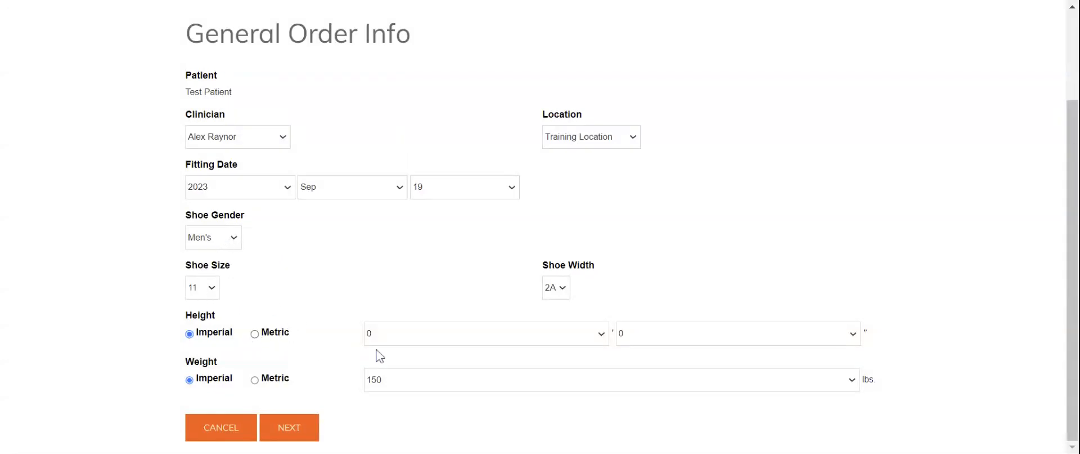
click(487, 384)
click(483, 423)
click(289, 429)
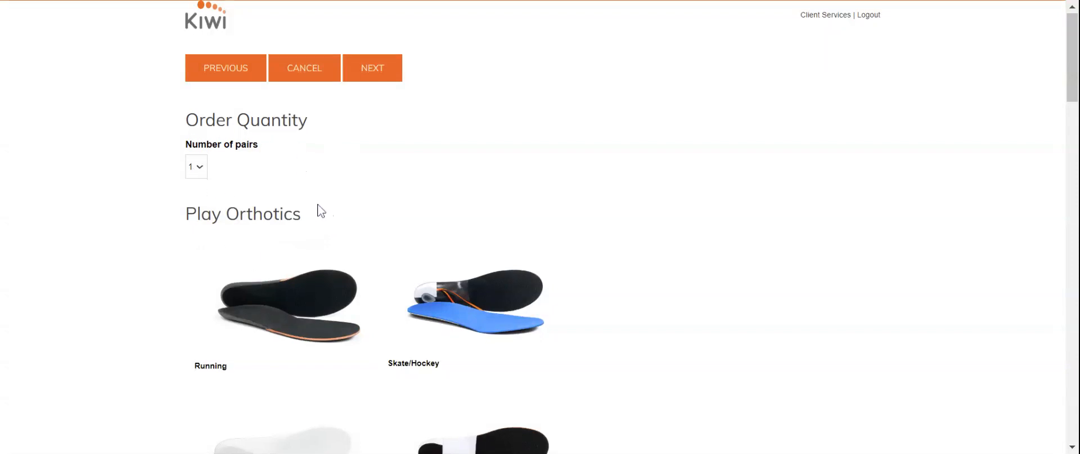
Step: Pick the Walking insole card from the Play Orthotics grid, then review the Work and Home options
scroll(318, 211, down, 1)
scroll(316, 210, down, 2)
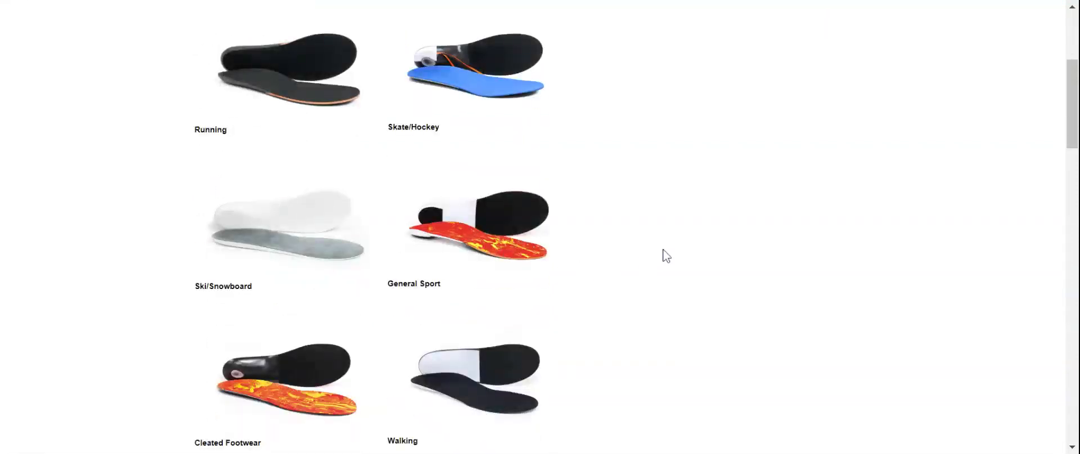
scroll(664, 253, down, 1)
scroll(665, 255, down, 9)
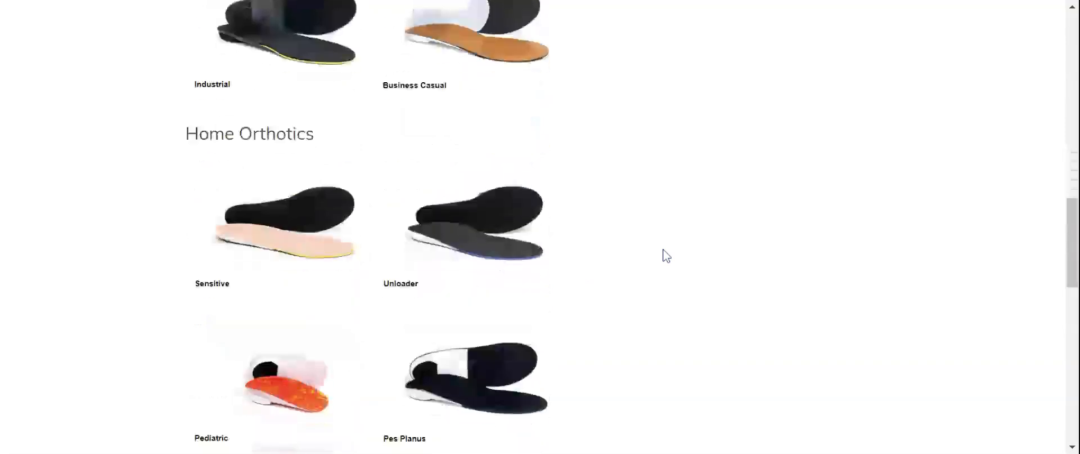
scroll(666, 255, up, 11)
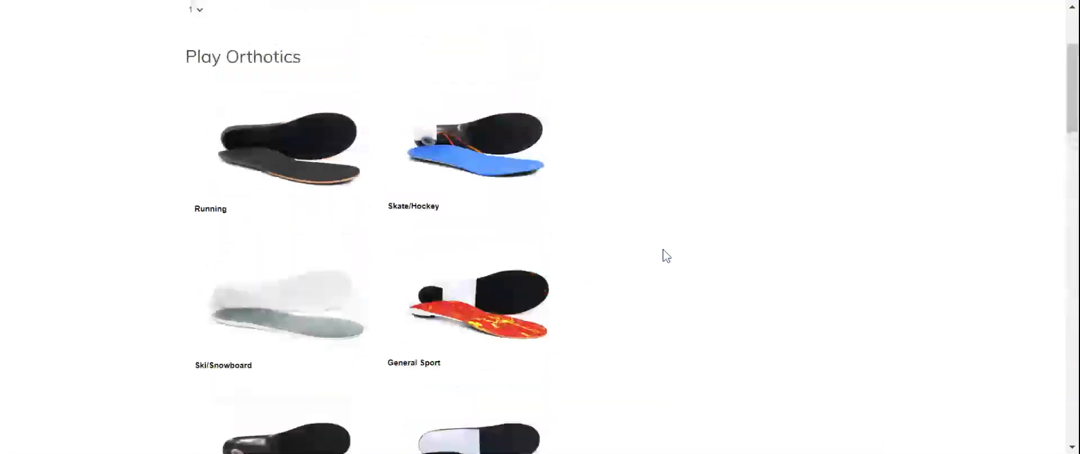
scroll(667, 255, up, 2)
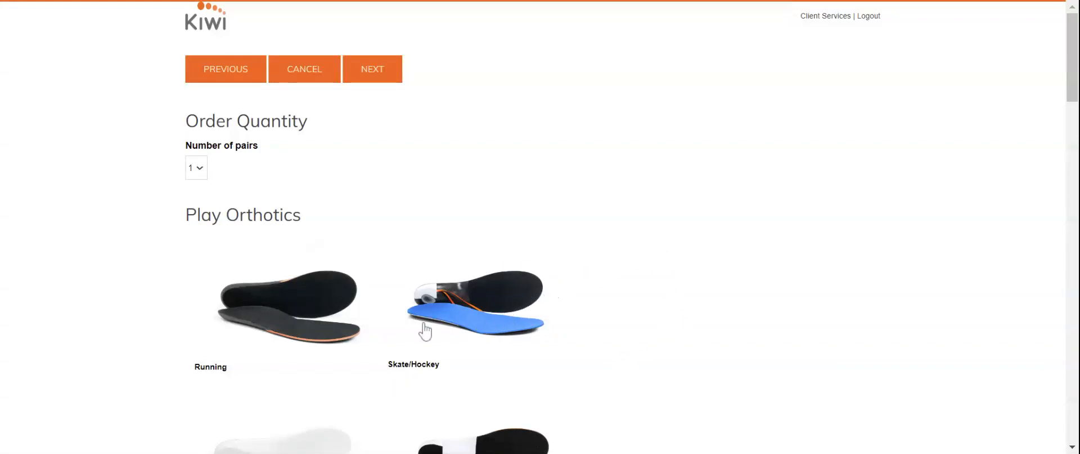
scroll(436, 343, down, 4)
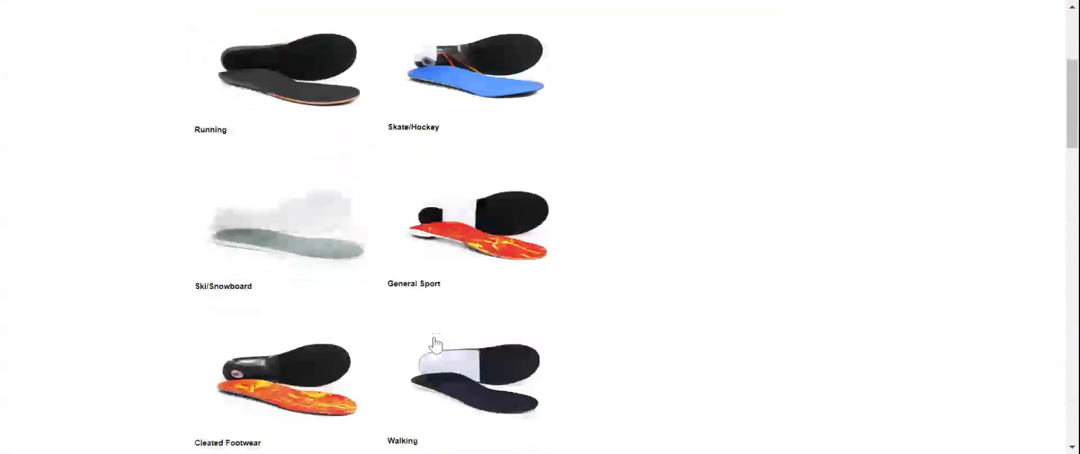
click(436, 344)
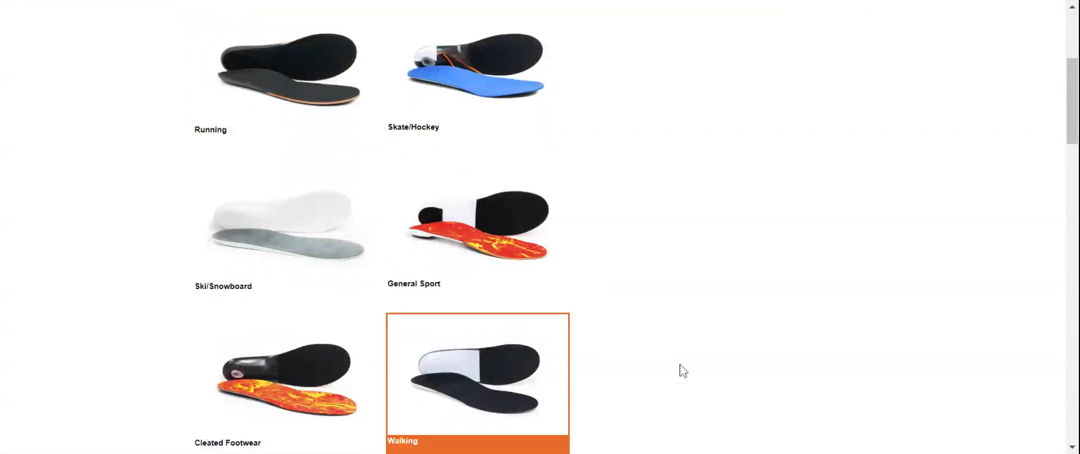
scroll(683, 370, down, 1)
scroll(681, 370, down, 1)
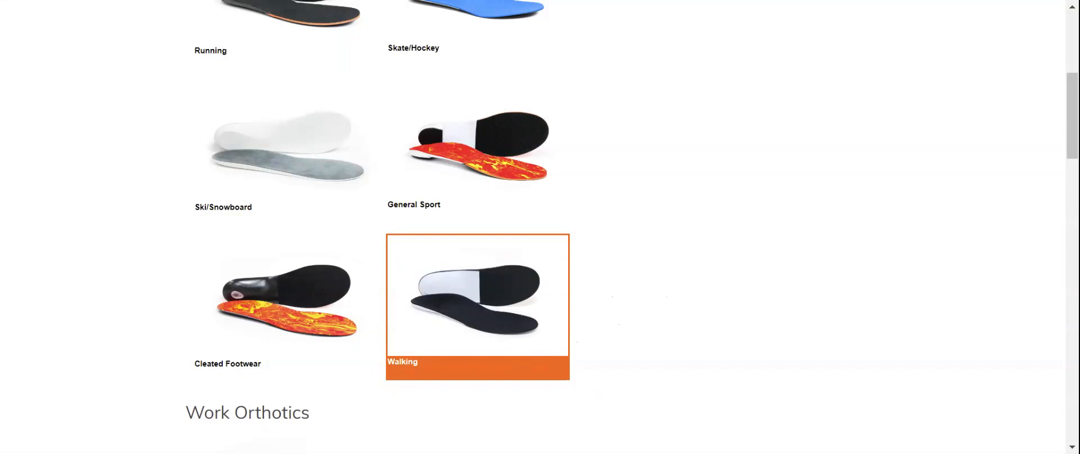
scroll(572, 306, down, 4)
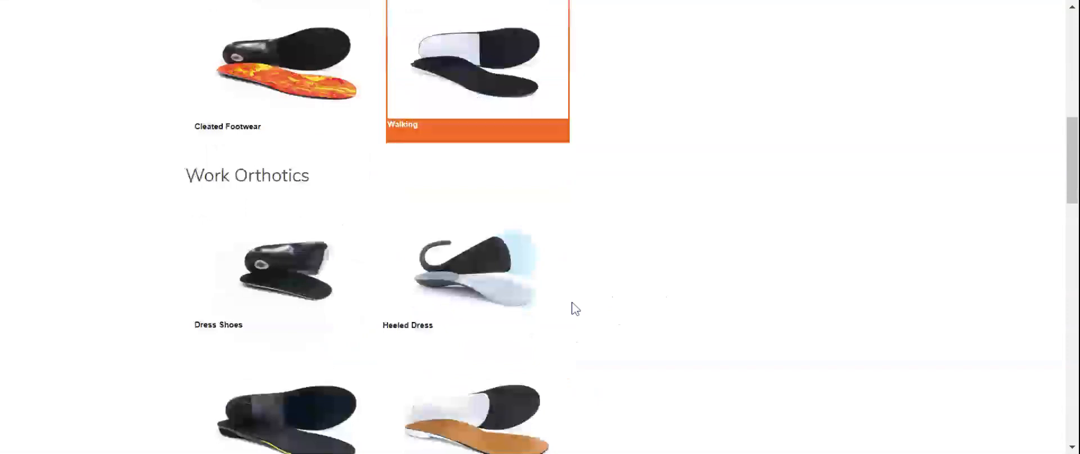
scroll(571, 306, down, 1)
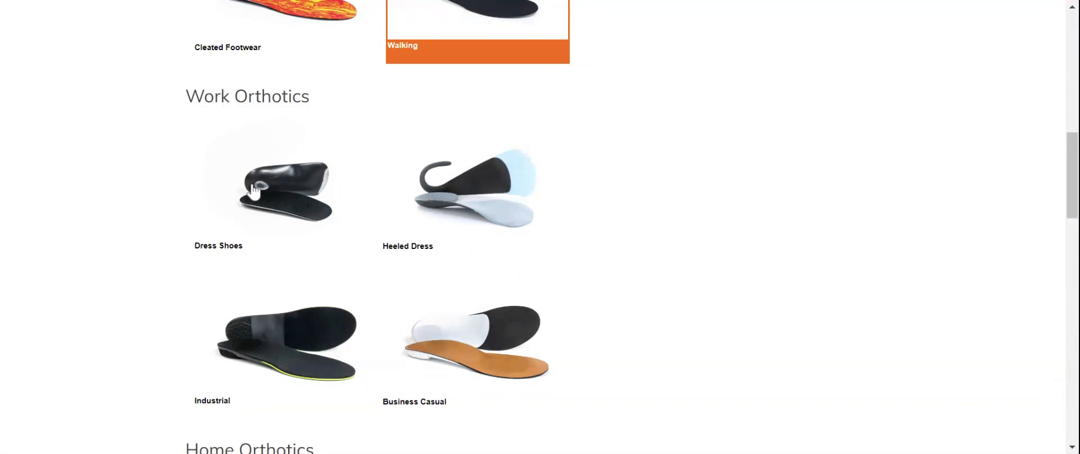
scroll(357, 241, down, 8)
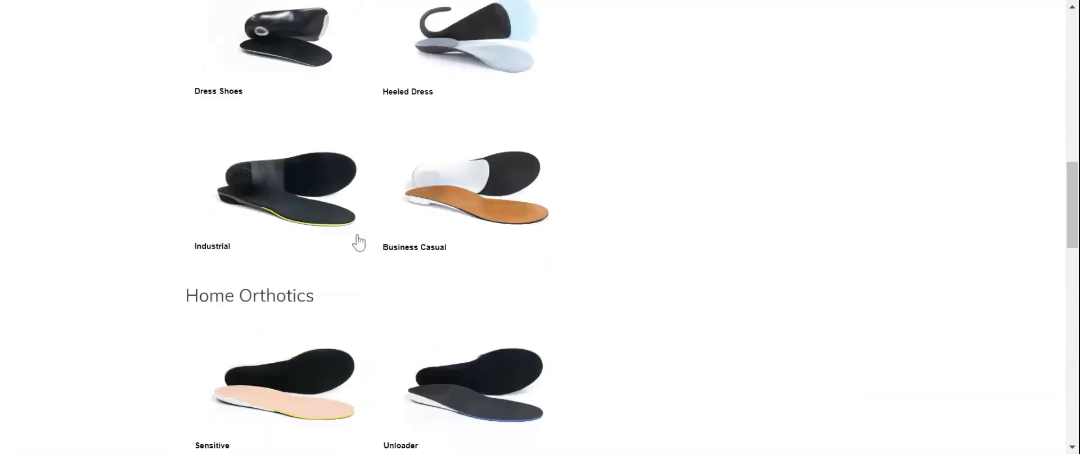
scroll(358, 242, down, 3)
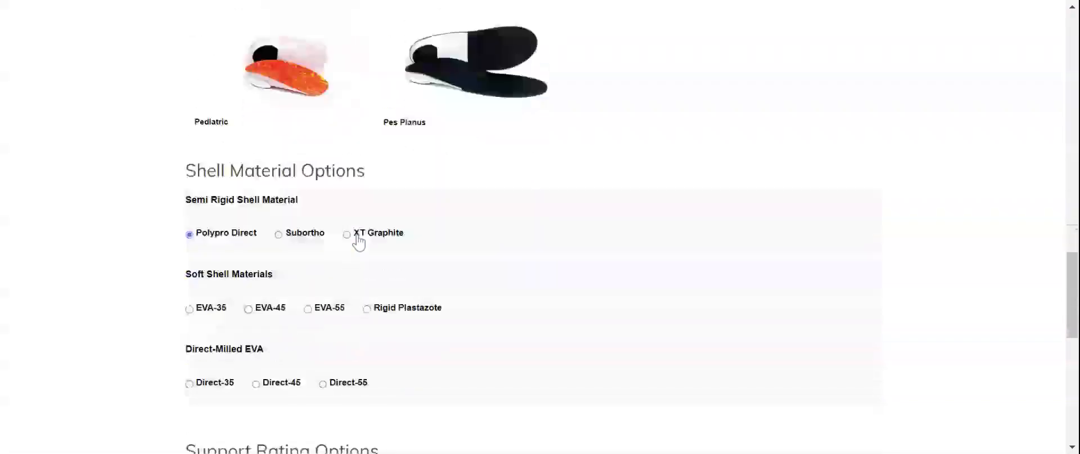
scroll(358, 242, down, 1)
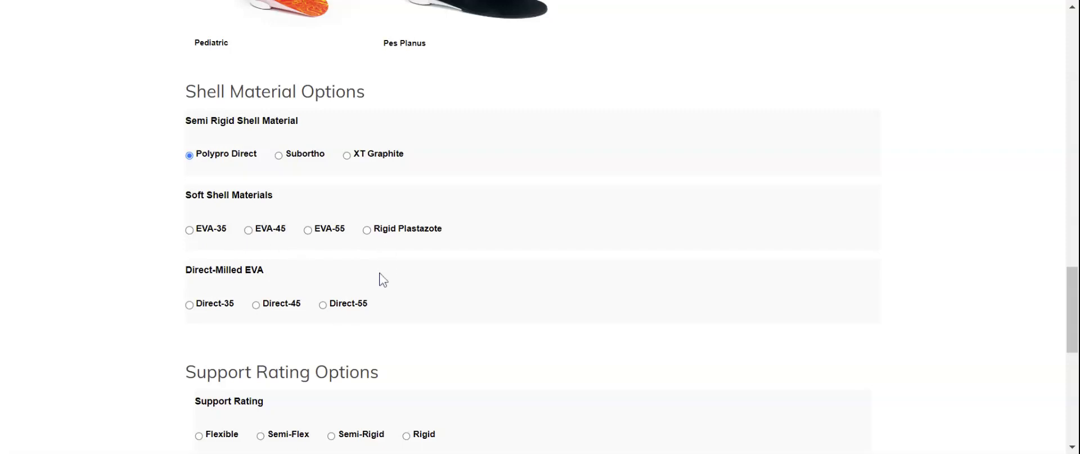
scroll(398, 296, down, 2)
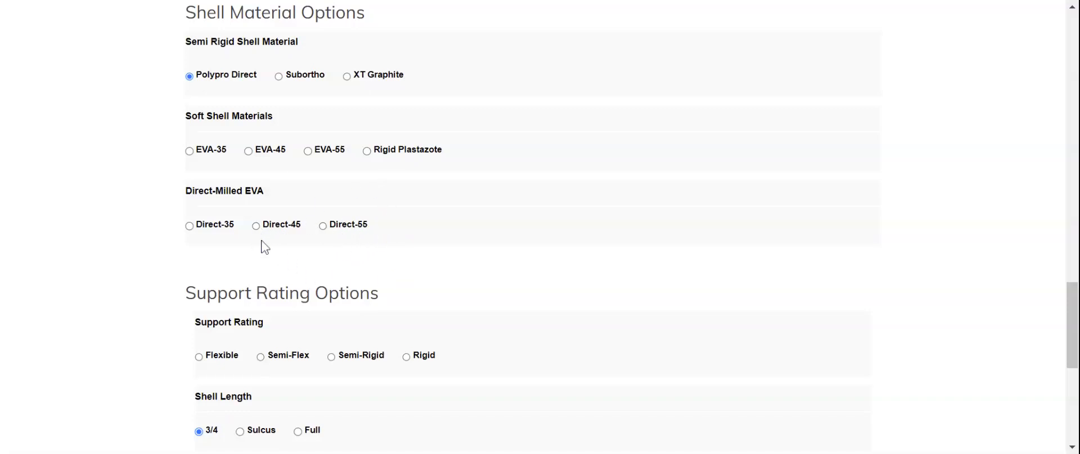
scroll(425, 290, down, 1)
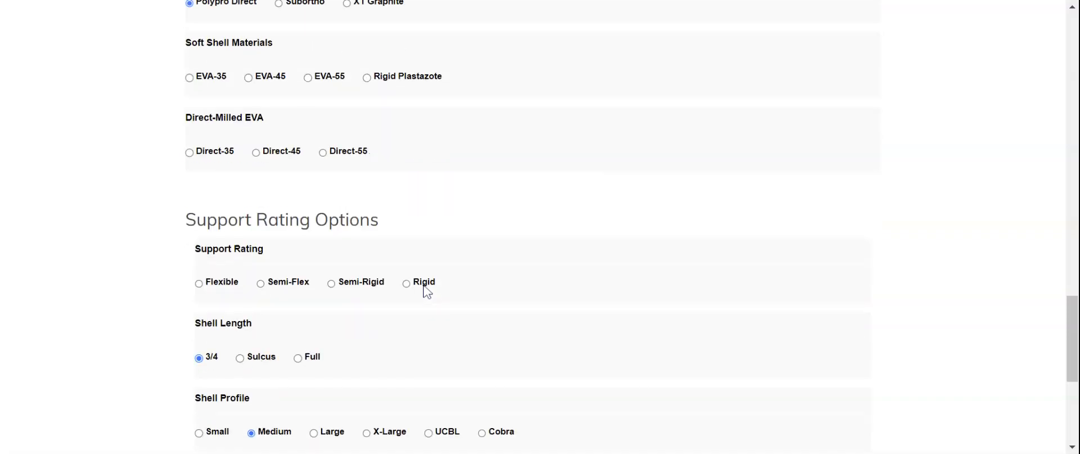
scroll(426, 290, down, 1)
scroll(426, 291, down, 1)
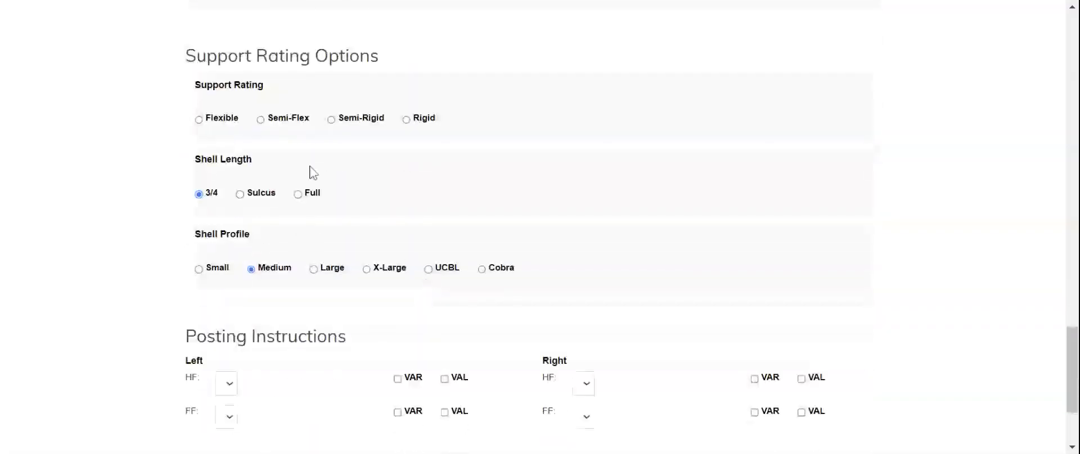
Step: Try the Flexible and Semi-Flex support ratings and a 3 mm material thickness
click(224, 119)
click(292, 125)
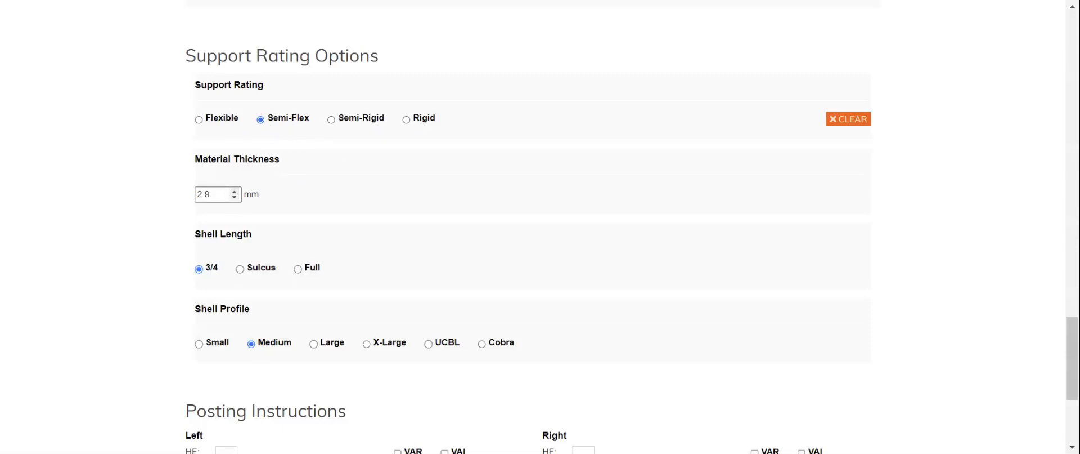
click(235, 192)
scroll(424, 190, up, 10)
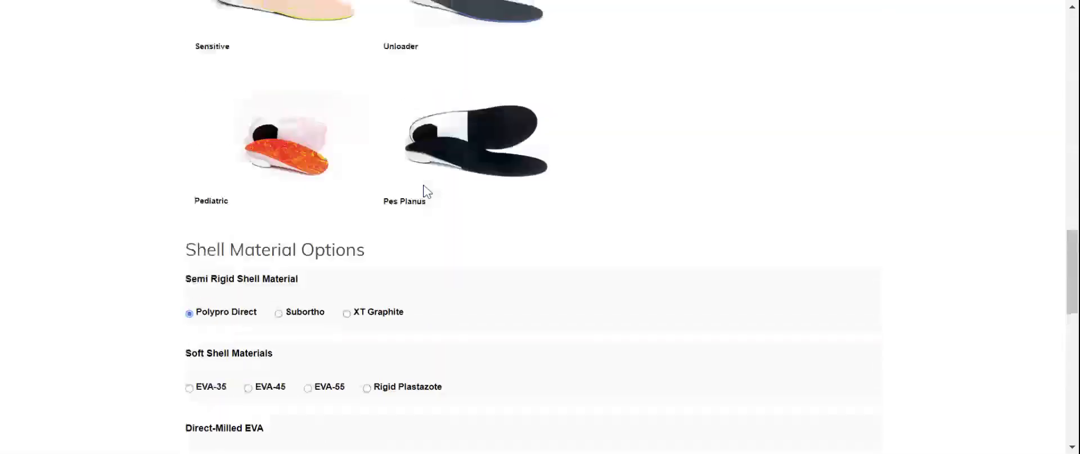
scroll(426, 191, down, 4)
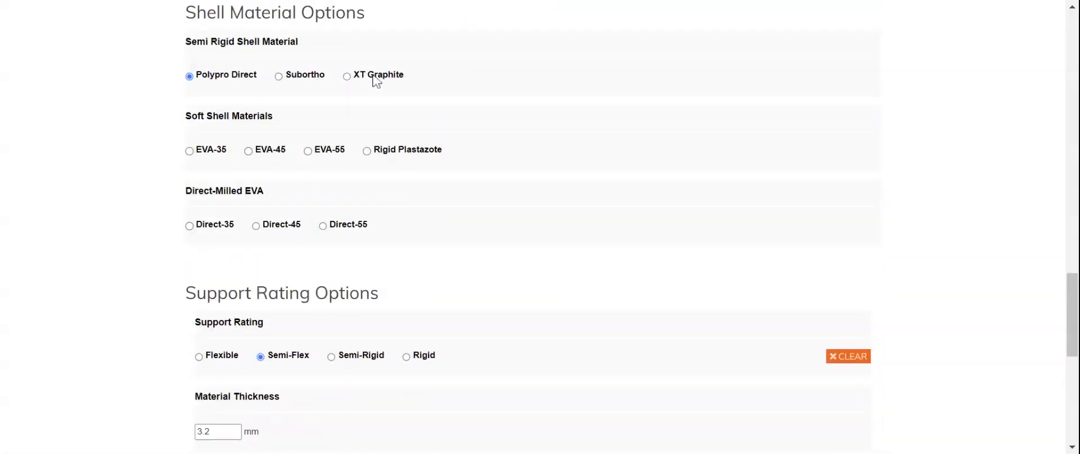
Step: Try an XT Graphite shell with Semi-Rigid, Rigid and Semi-Flex support ratings
click(373, 77)
scroll(433, 243, down, 3)
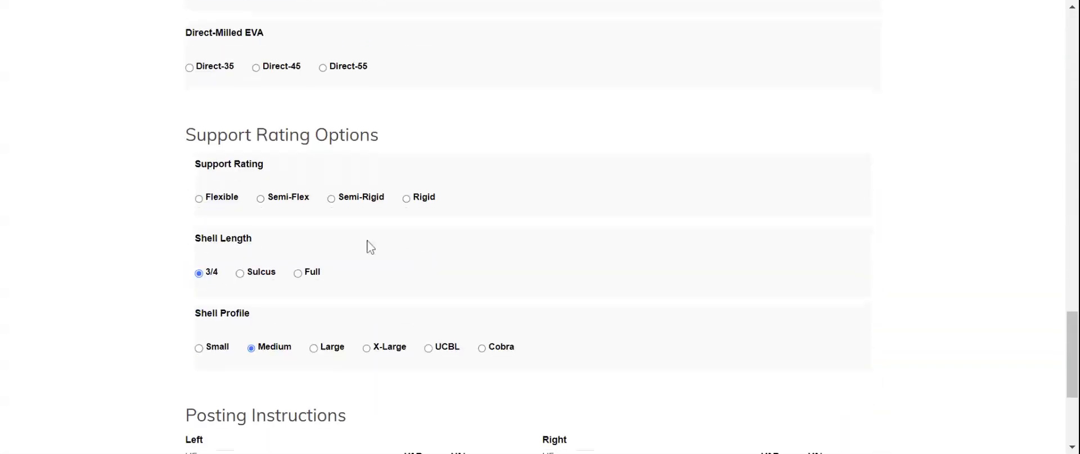
click(298, 201)
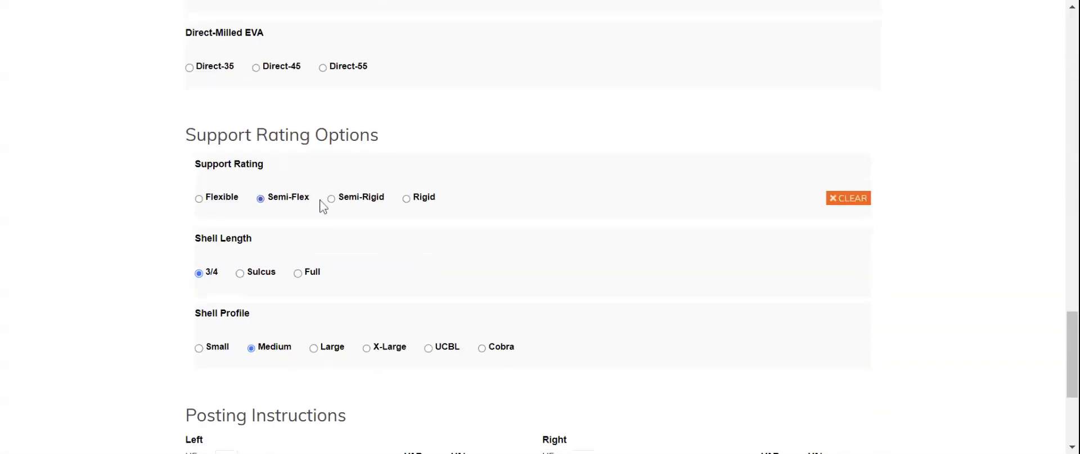
click(424, 204)
click(428, 207)
click(287, 204)
click(343, 203)
click(417, 208)
scroll(389, 237, up, 3)
scroll(383, 240, up, 4)
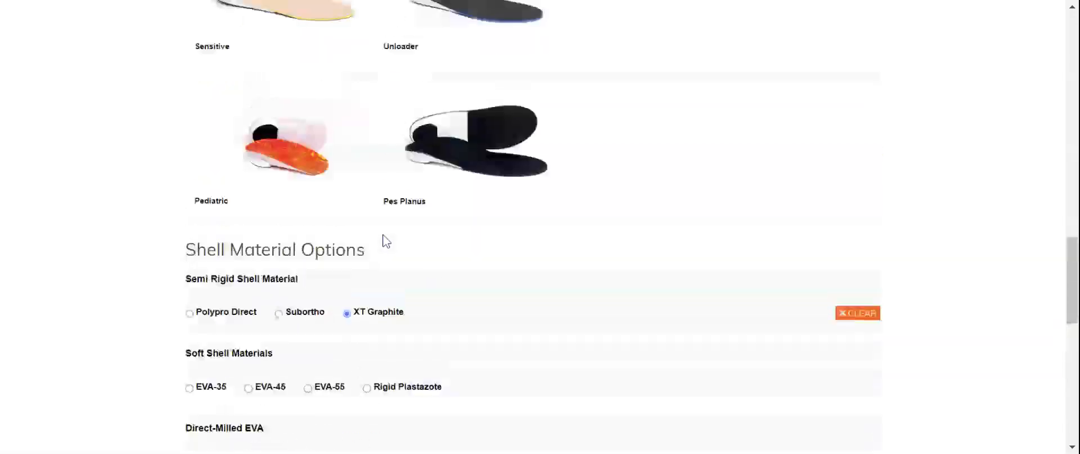
scroll(349, 243, down, 3)
Step: Try EVA-55, EVA-45 and EVA-35 soft shells with each support rating
click(307, 230)
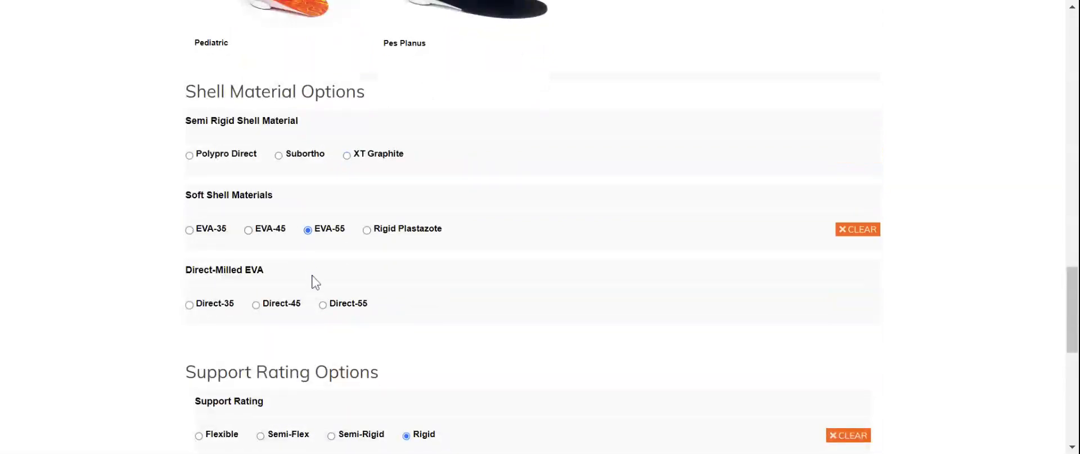
scroll(311, 282, down, 4)
click(263, 204)
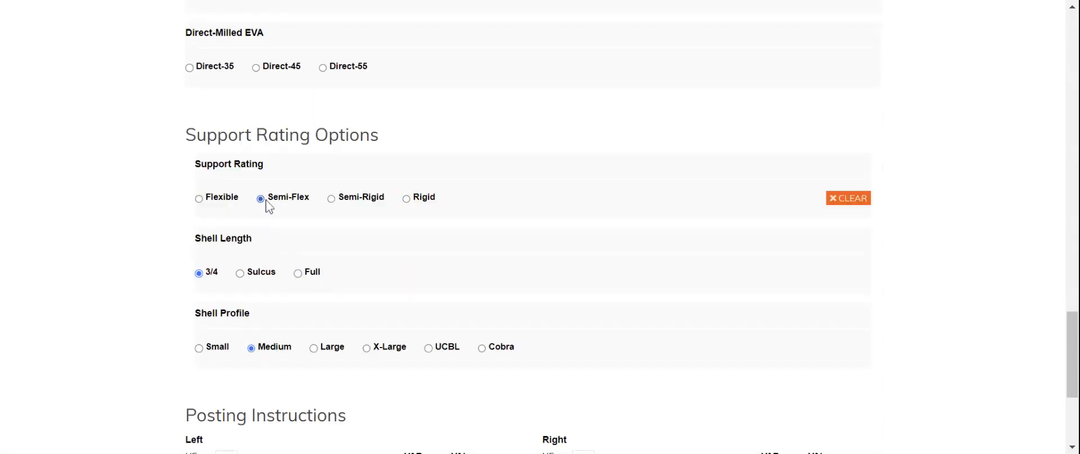
click(332, 203)
click(412, 198)
click(229, 201)
click(286, 204)
scroll(411, 202, up, 5)
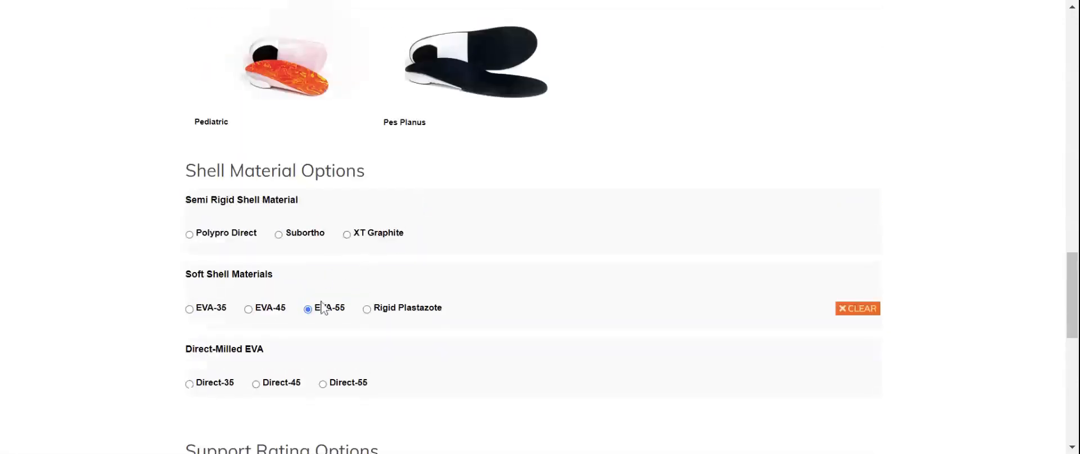
click(272, 308)
click(221, 310)
click(205, 311)
scroll(568, 329, down, 5)
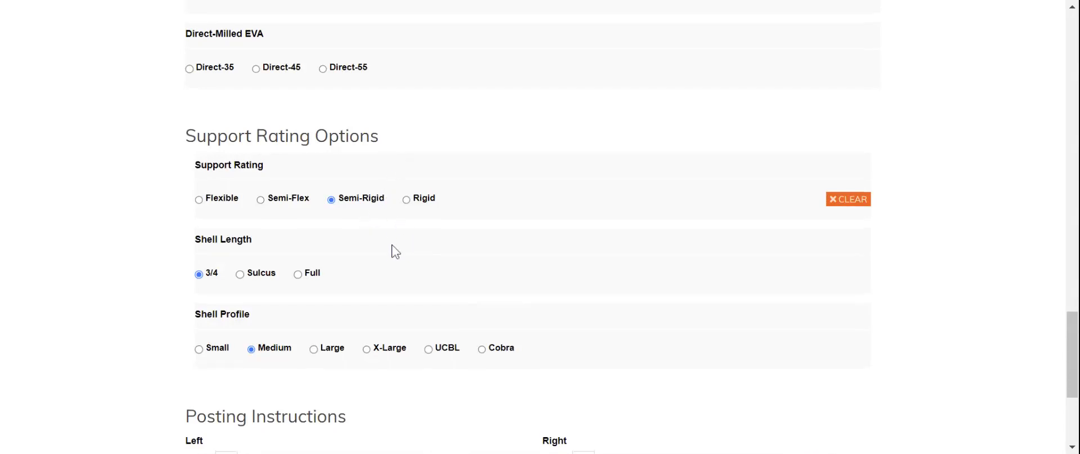
scroll(394, 248, up, 5)
Step: Settle on a Polypro Direct shell with a Semi-Flex support rating
click(213, 237)
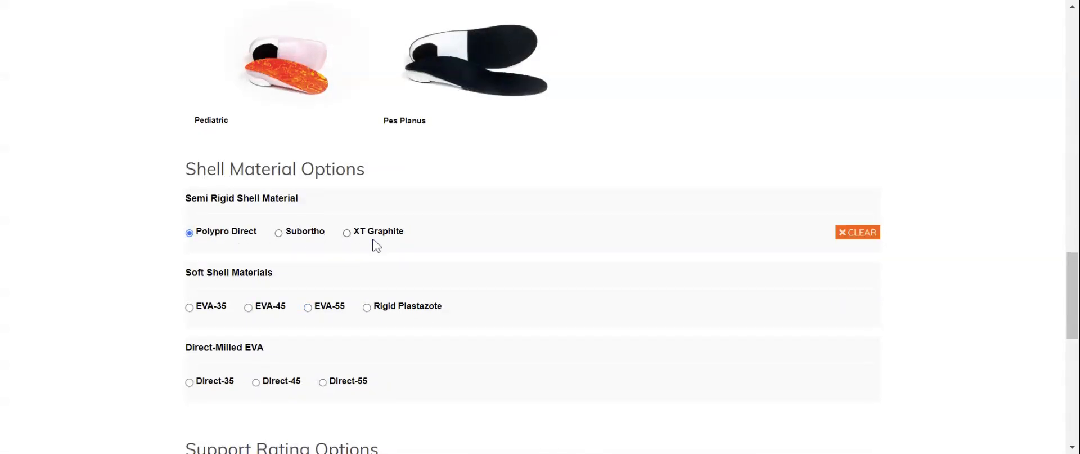
scroll(374, 241, down, 4)
click(298, 279)
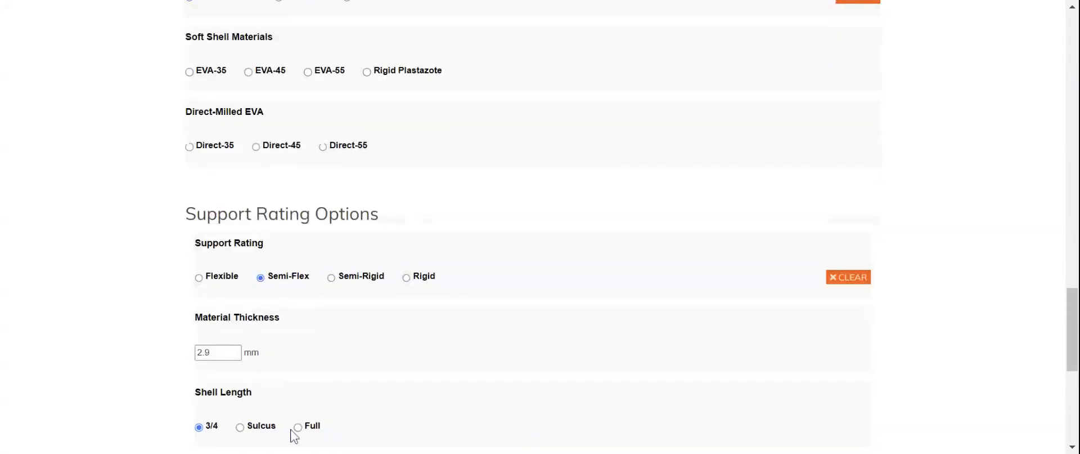
scroll(360, 371, down, 2)
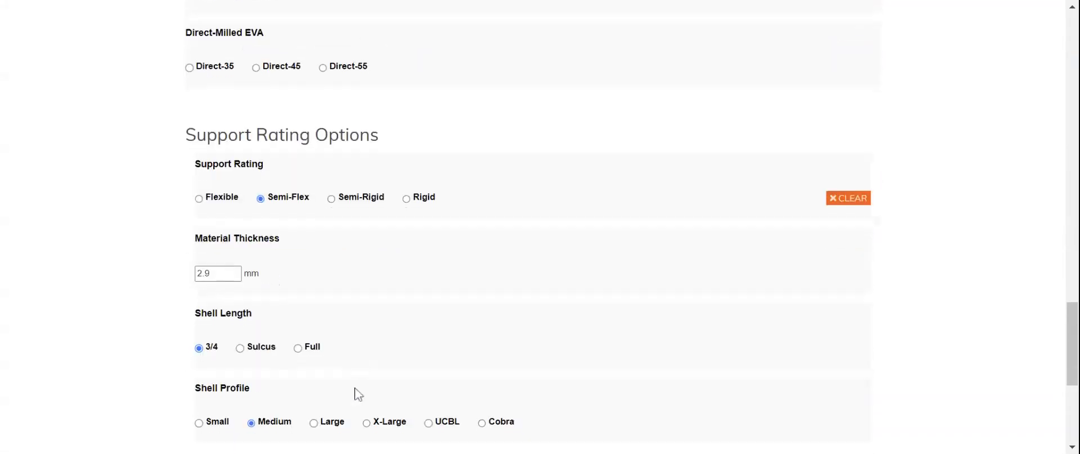
click(210, 274)
scroll(374, 308, down, 4)
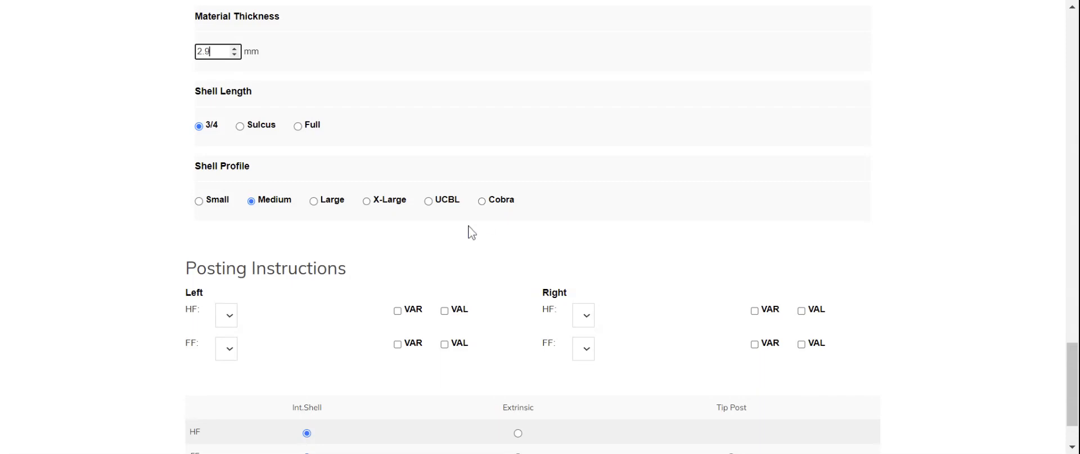
scroll(376, 246, down, 2)
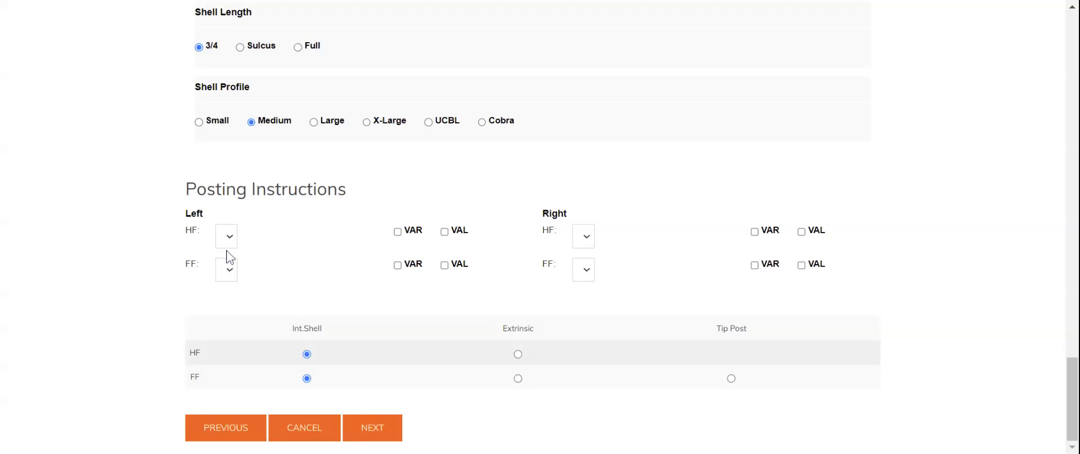
Step: Try a left HF posting of 2 with VAR and VAL, then clear it
click(228, 274)
click(404, 234)
click(422, 235)
click(419, 237)
click(466, 237)
click(422, 238)
click(416, 231)
click(227, 253)
click(259, 262)
Step: Make the HF post extrinsic, set left HF to 3 VAR, and continue to Cast Modifications
click(517, 355)
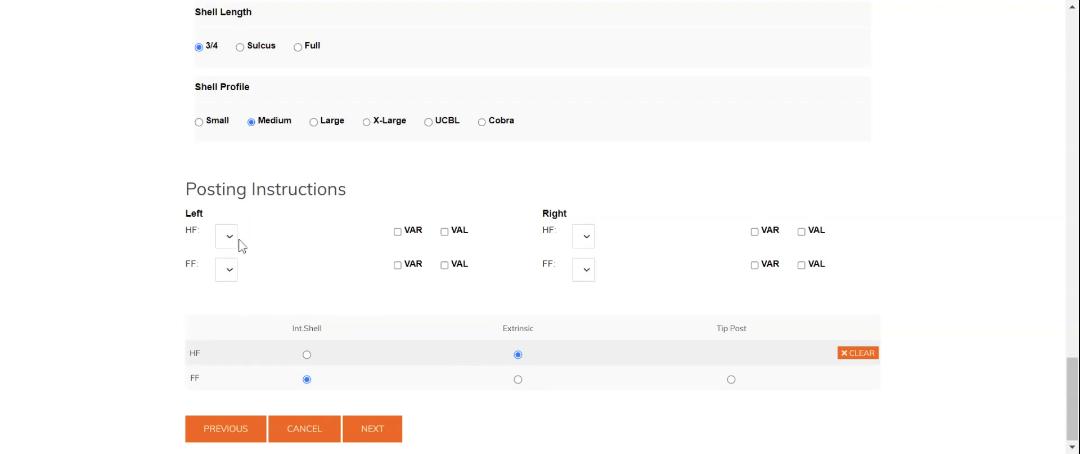
scroll(346, 253, up, 5)
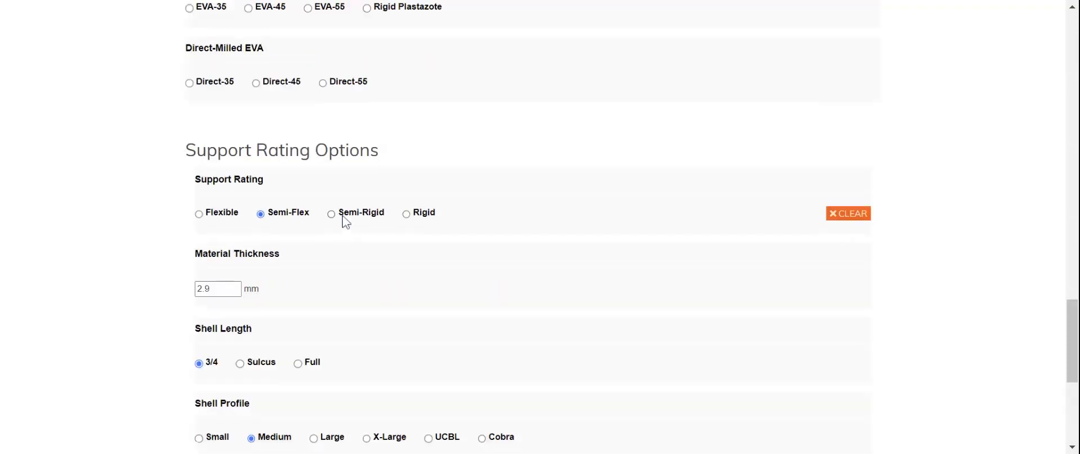
scroll(320, 265, down, 5)
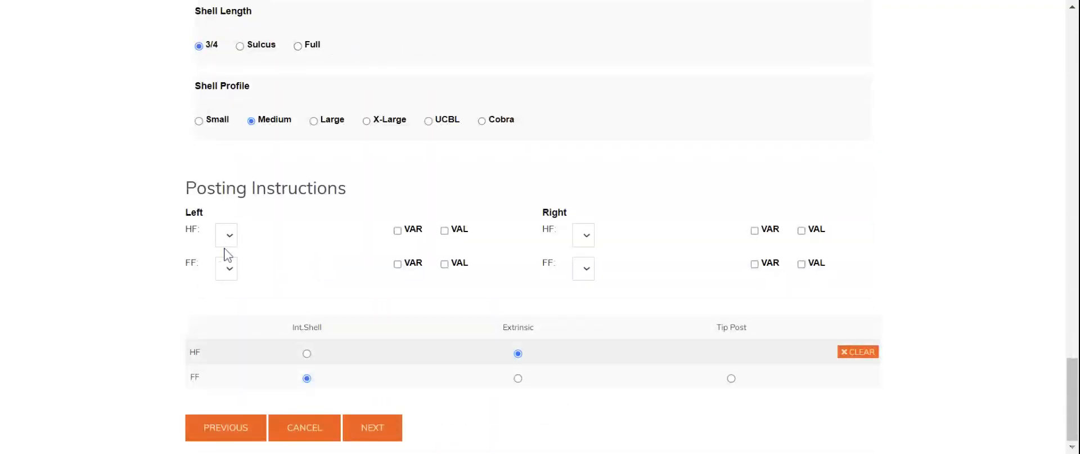
click(230, 294)
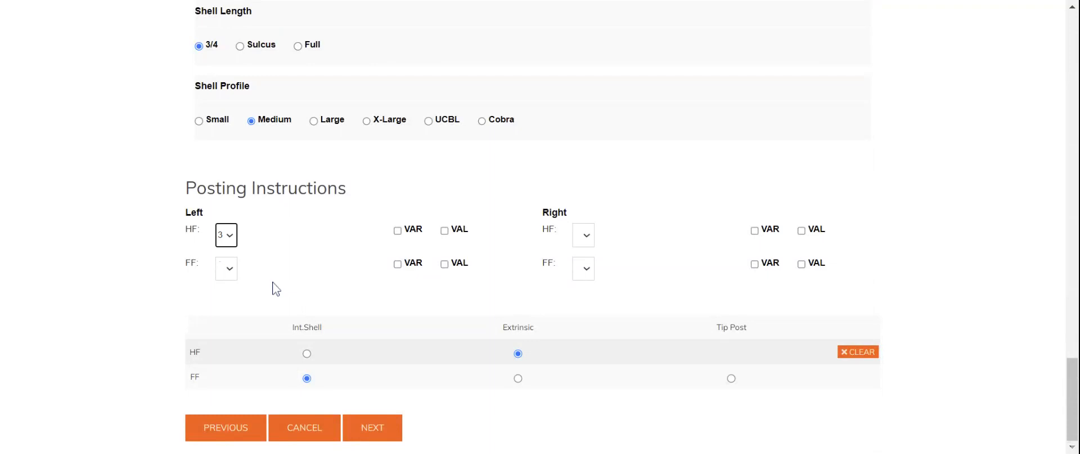
click(398, 230)
click(376, 437)
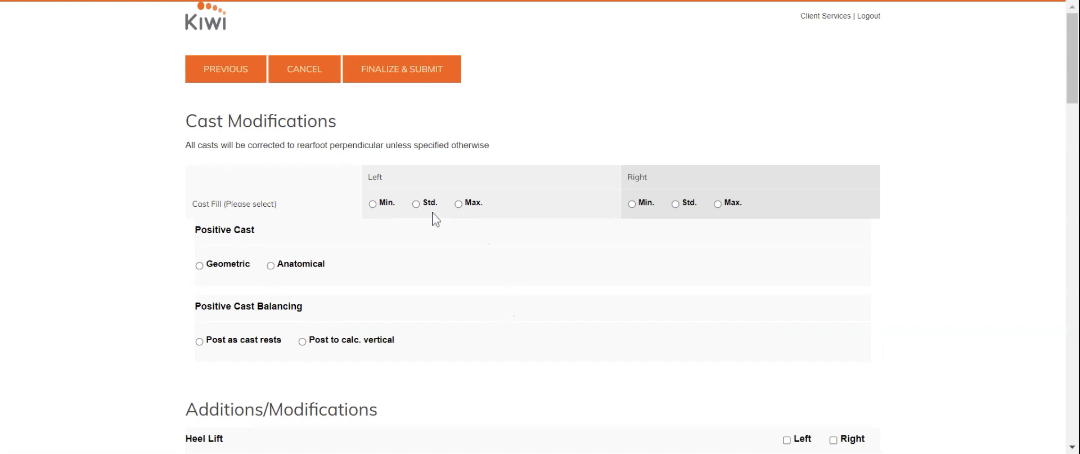
Step: Set Std. cast fill on both feet, a Geometric positive cast, and Post as cast rests balancing
click(382, 203)
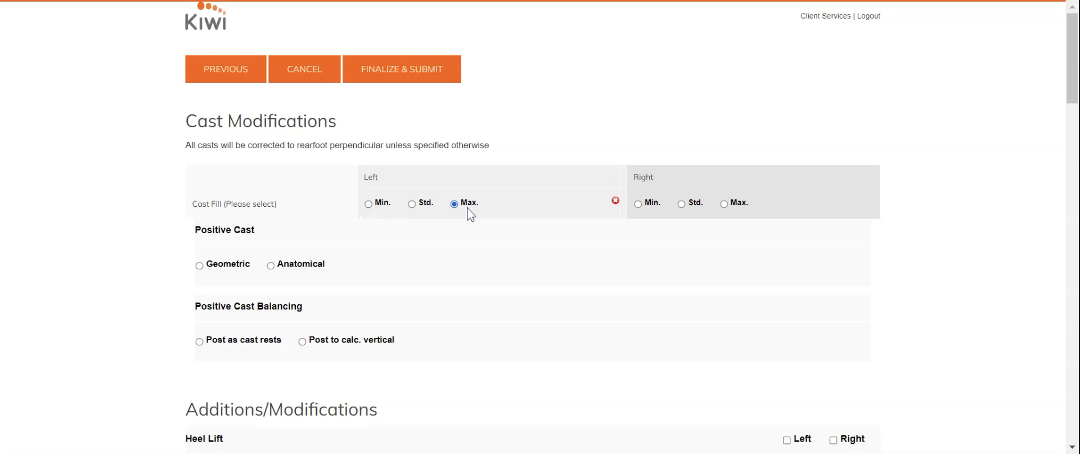
click(422, 206)
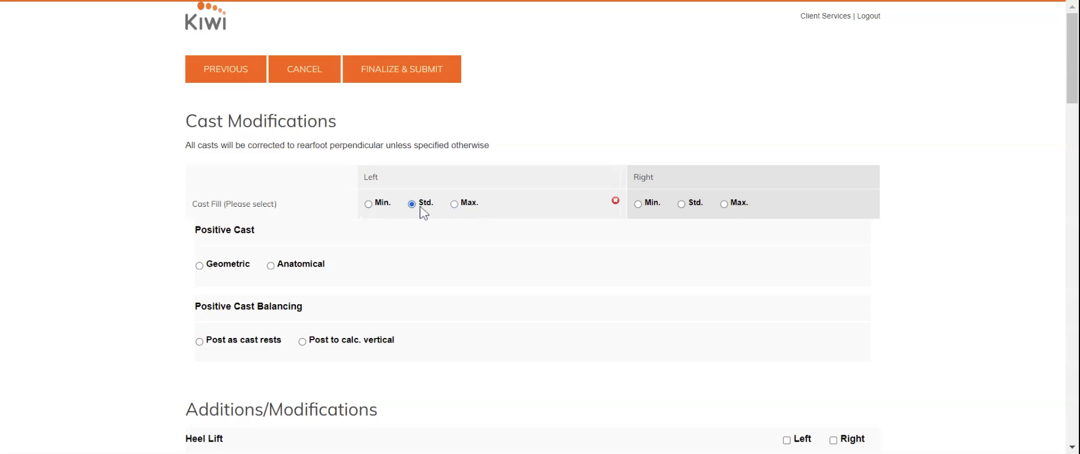
click(695, 207)
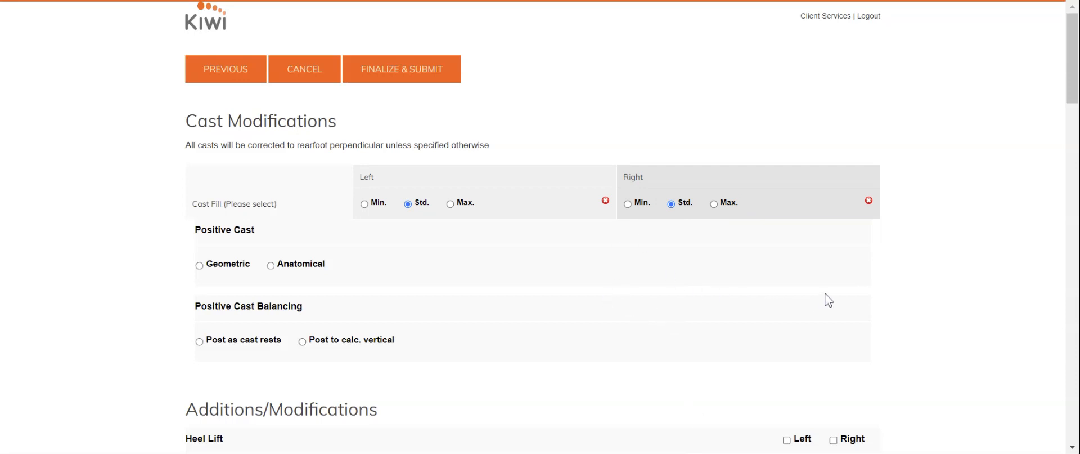
scroll(593, 279, down, 1)
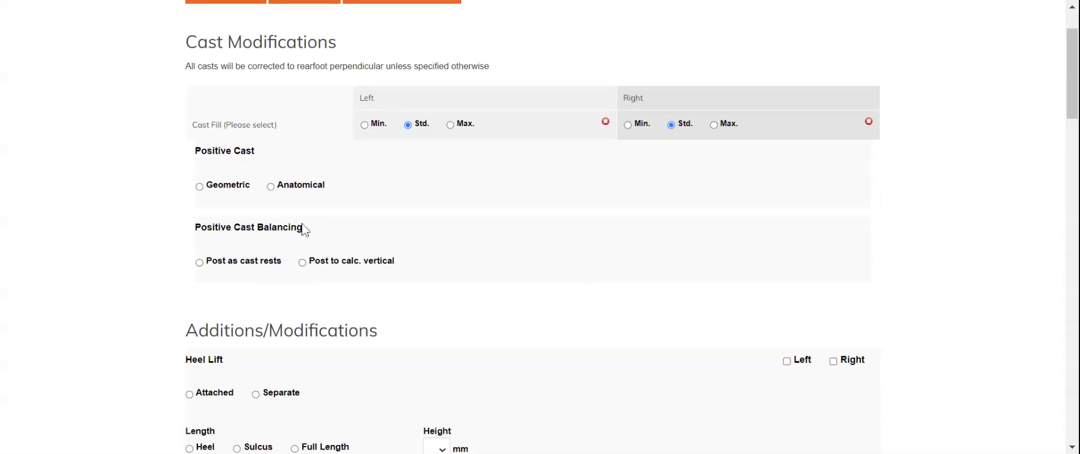
click(212, 188)
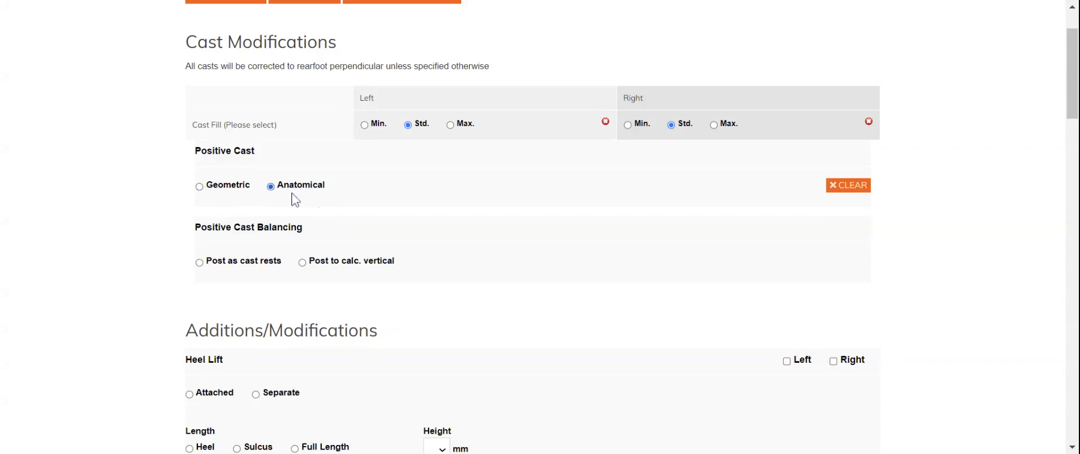
click(227, 186)
click(376, 266)
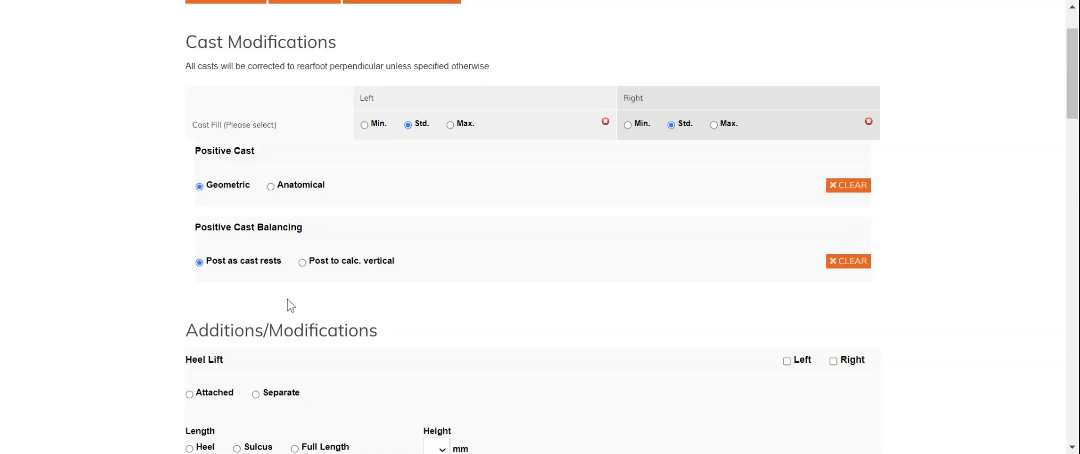
click(317, 266)
scroll(332, 284, down, 5)
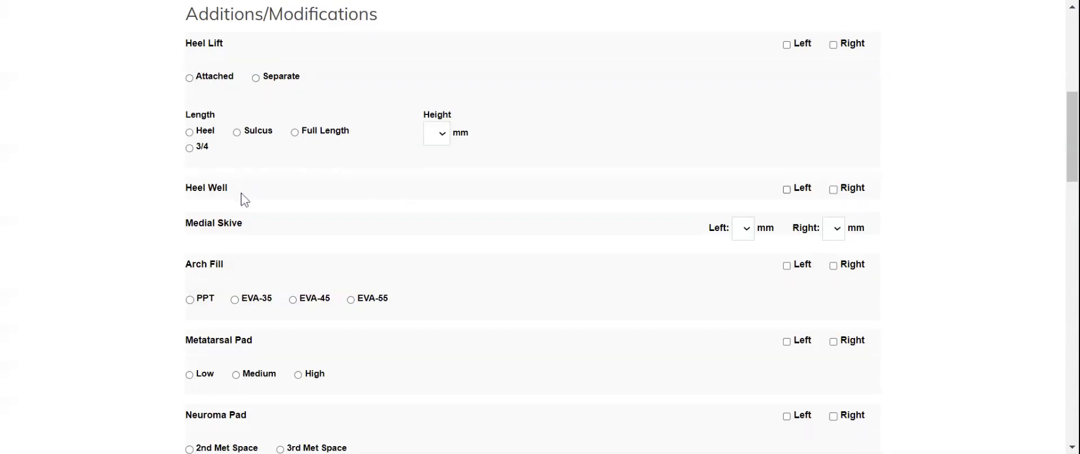
scroll(346, 287, down, 2)
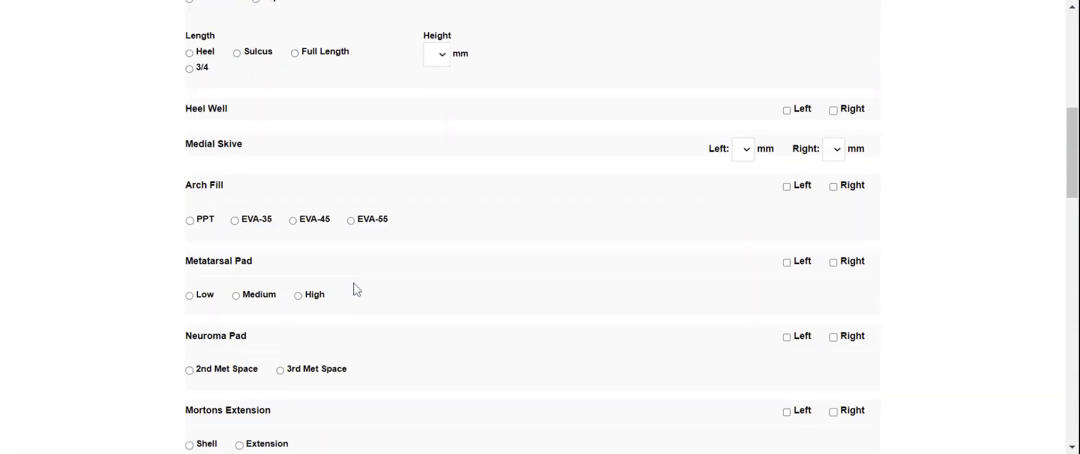
scroll(276, 214, down, 1)
scroll(291, 193, down, 2)
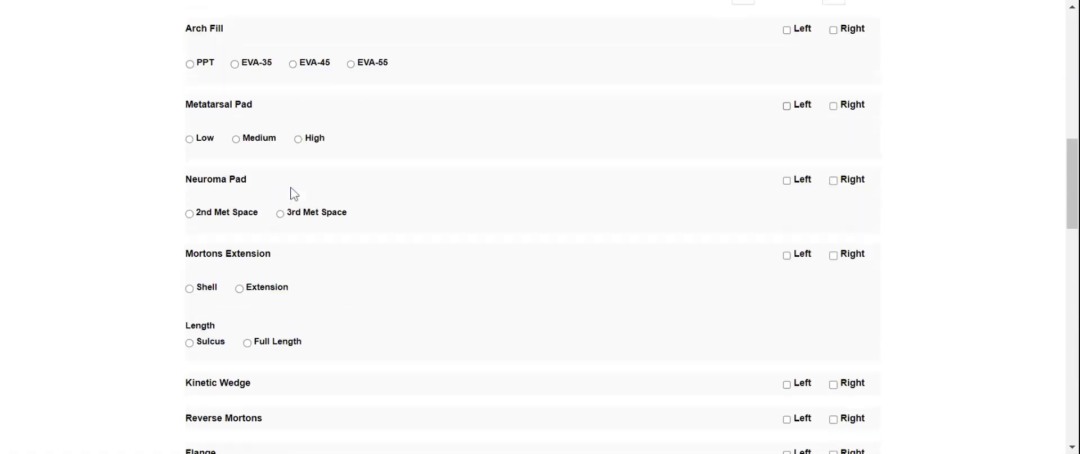
scroll(293, 193, down, 2)
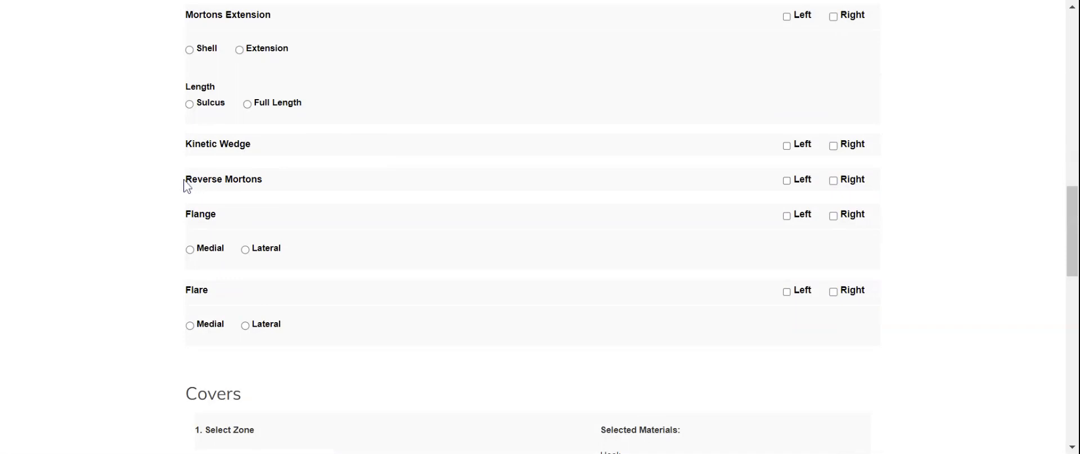
drag(186, 183, 290, 186)
click(298, 189)
drag(188, 181, 279, 190)
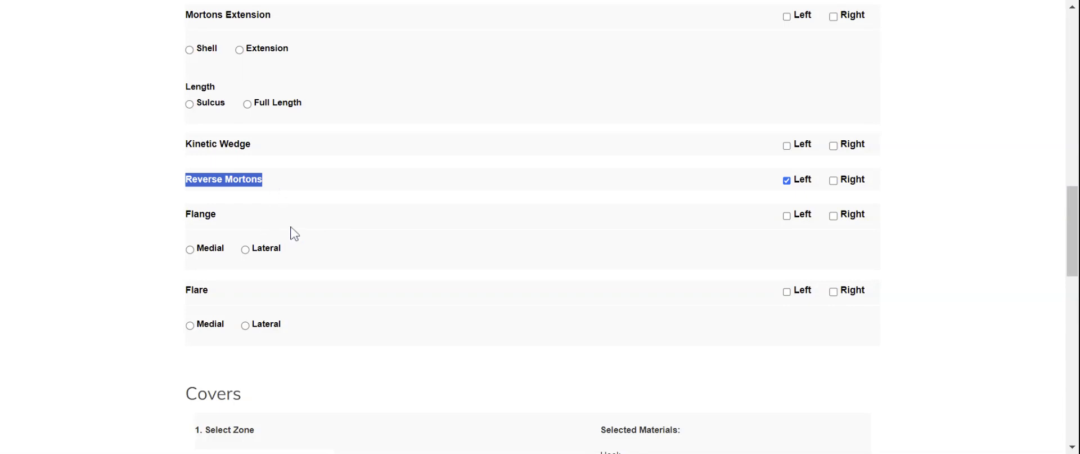
scroll(292, 231, up, 1)
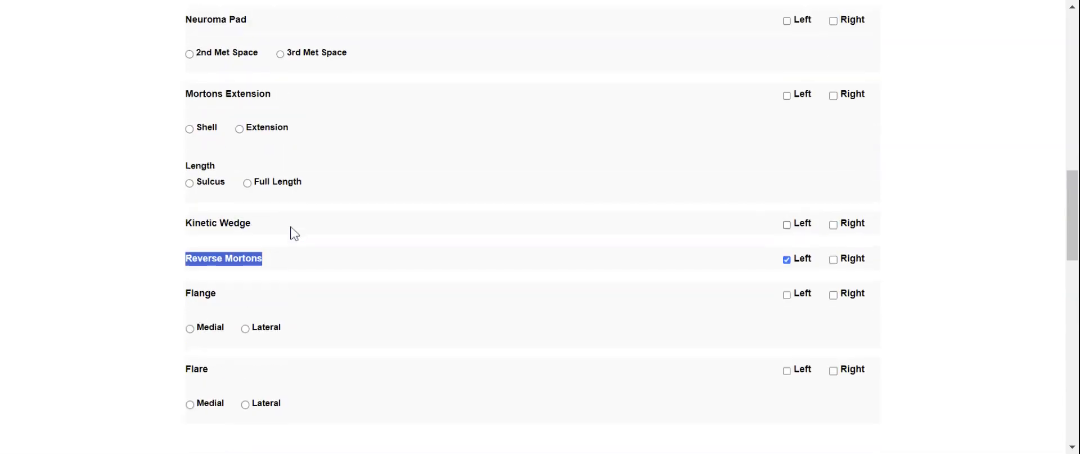
click(335, 278)
scroll(336, 279, down, 1)
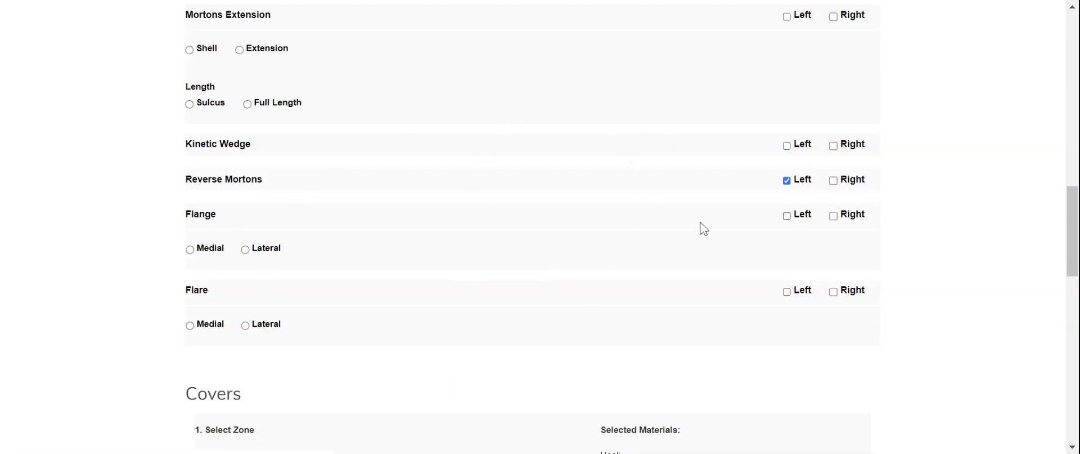
click(803, 181)
scroll(564, 210, up, 3)
scroll(592, 217, up, 4)
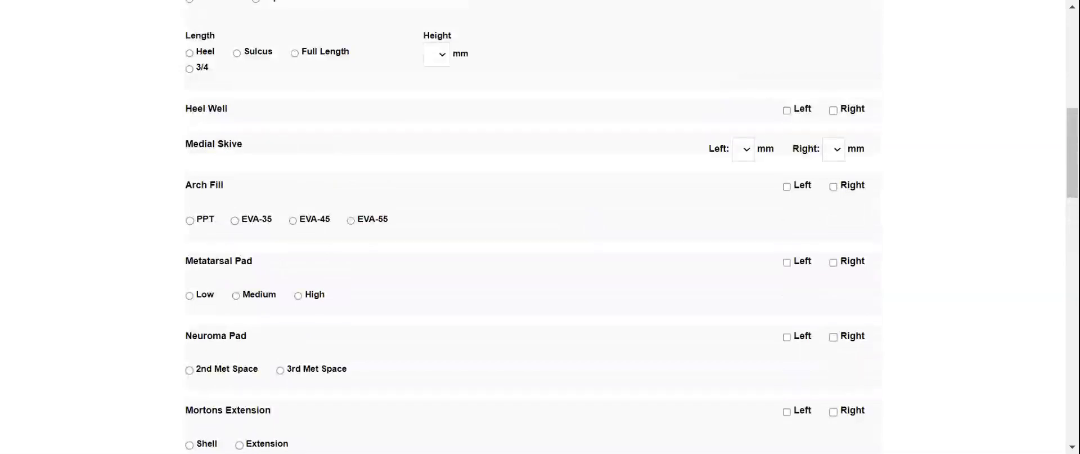
scroll(767, 234, down, 7)
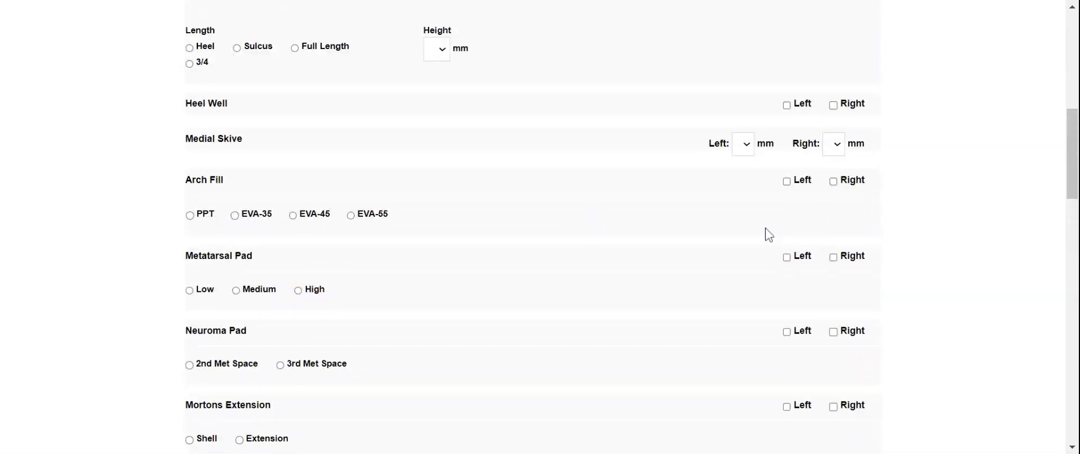
scroll(683, 242, down, 6)
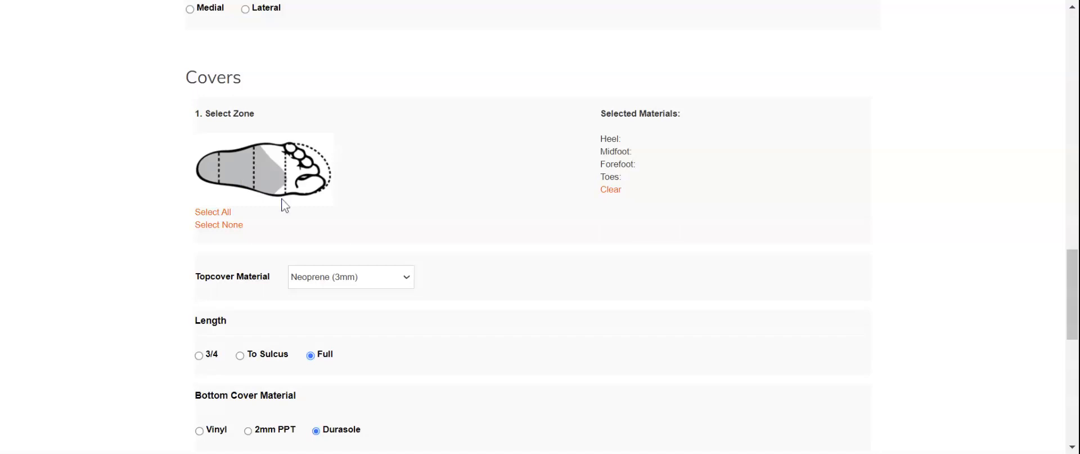
Step: Try PPT (1.5mm) on all zones and Cork (3mm) on the forefoot, clearing each
click(214, 212)
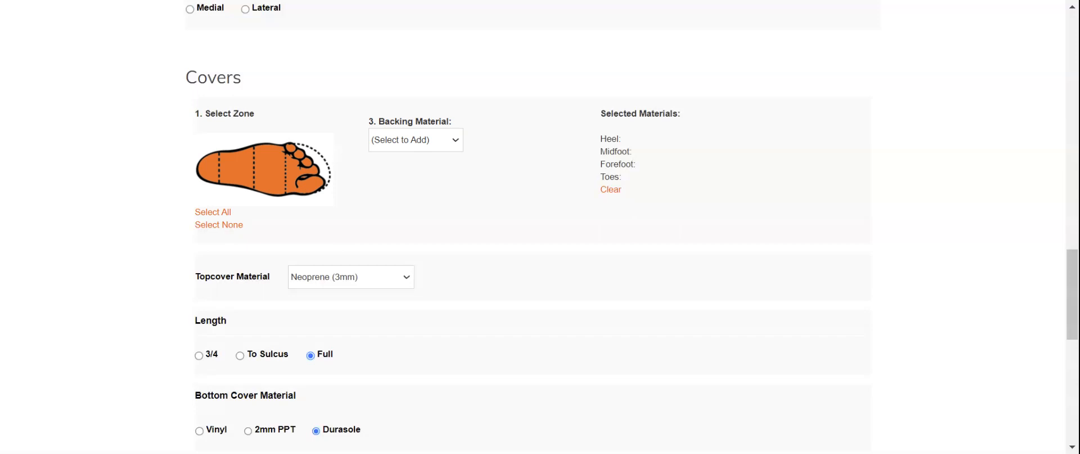
click(419, 242)
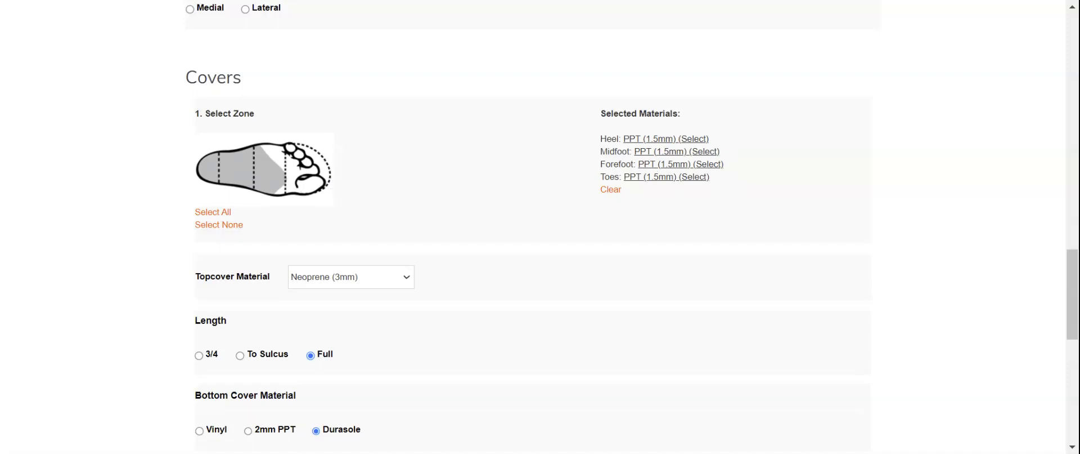
click(610, 189)
click(277, 185)
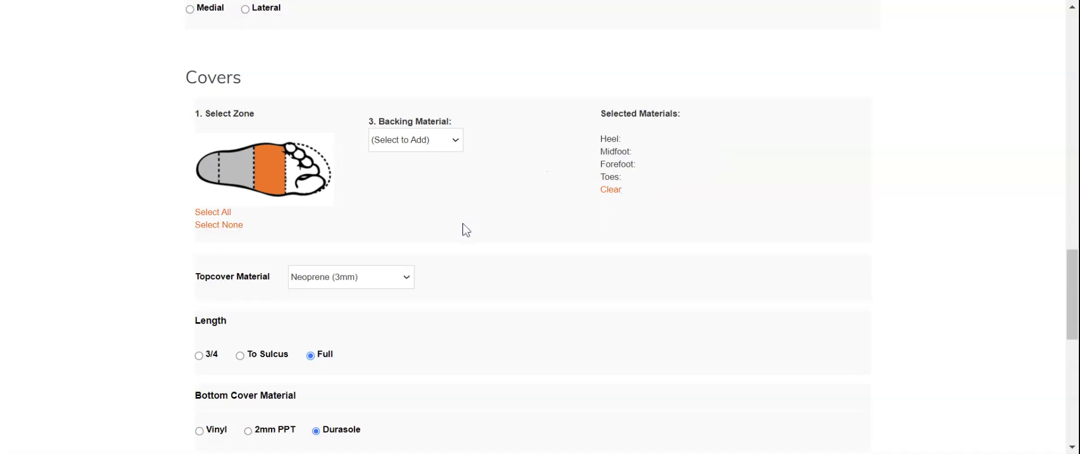
click(463, 306)
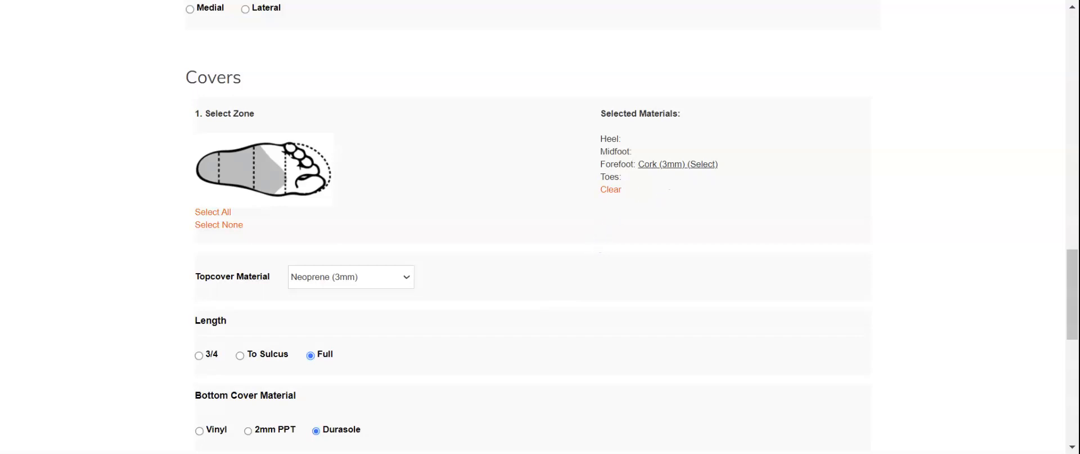
click(604, 190)
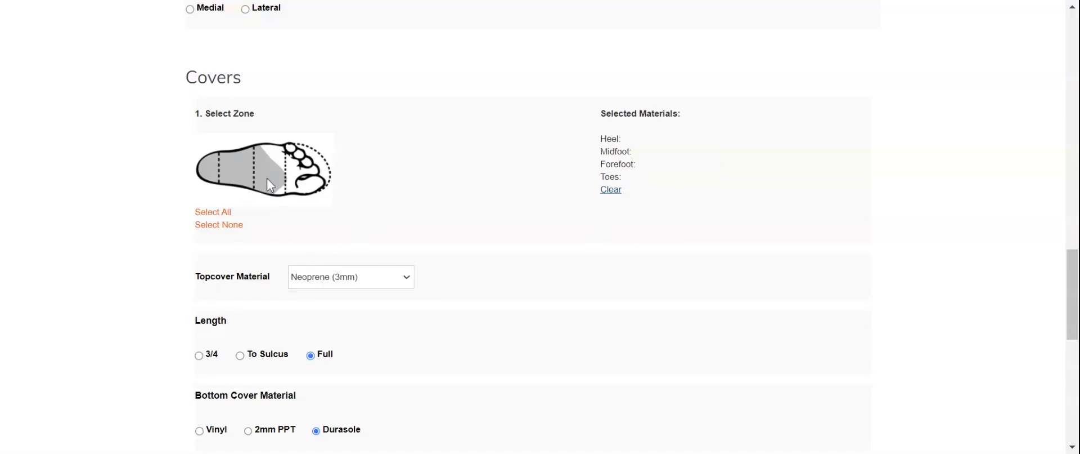
Step: Back only the heel zone with Poron XRD (3mm)
click(317, 186)
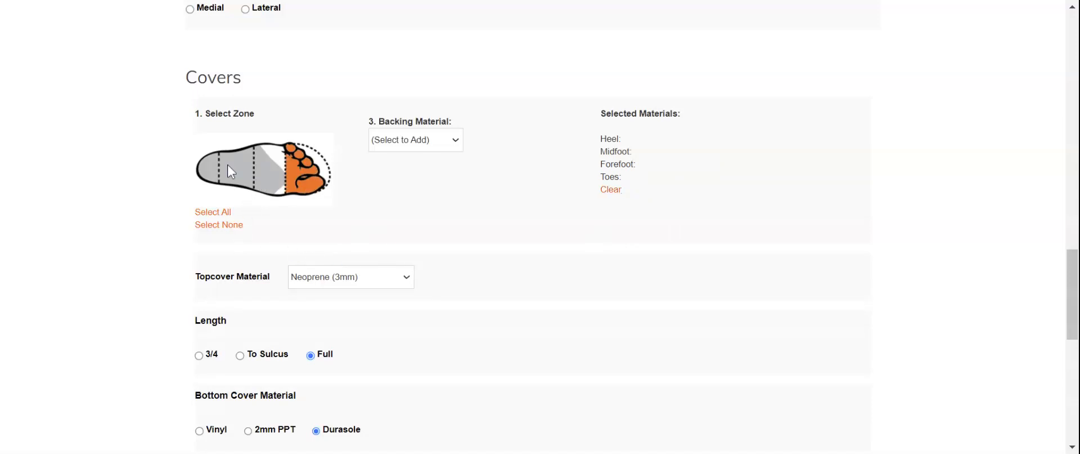
click(309, 179)
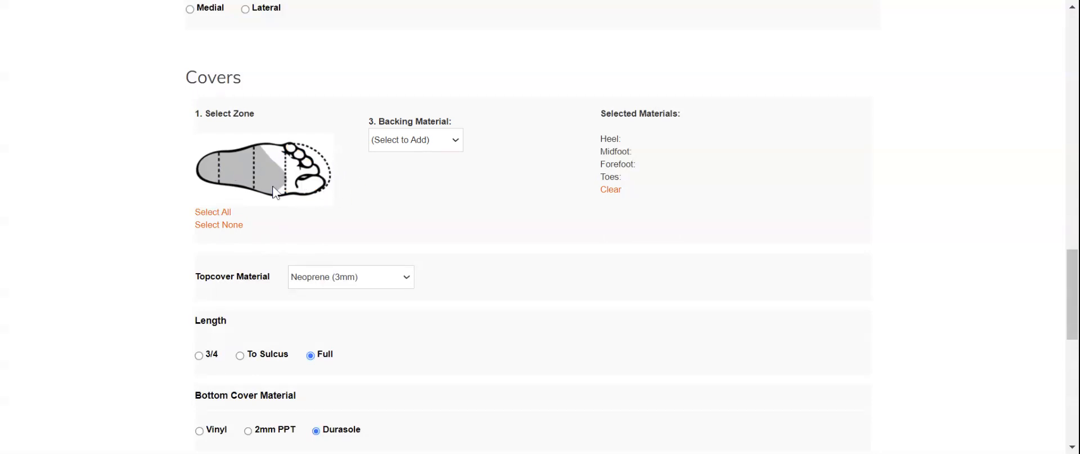
click(212, 180)
click(442, 161)
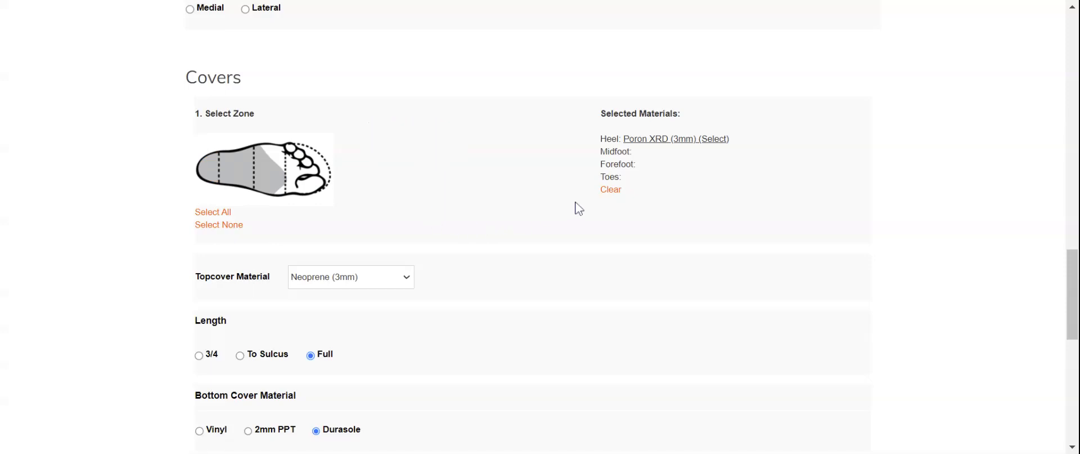
scroll(541, 235, down, 3)
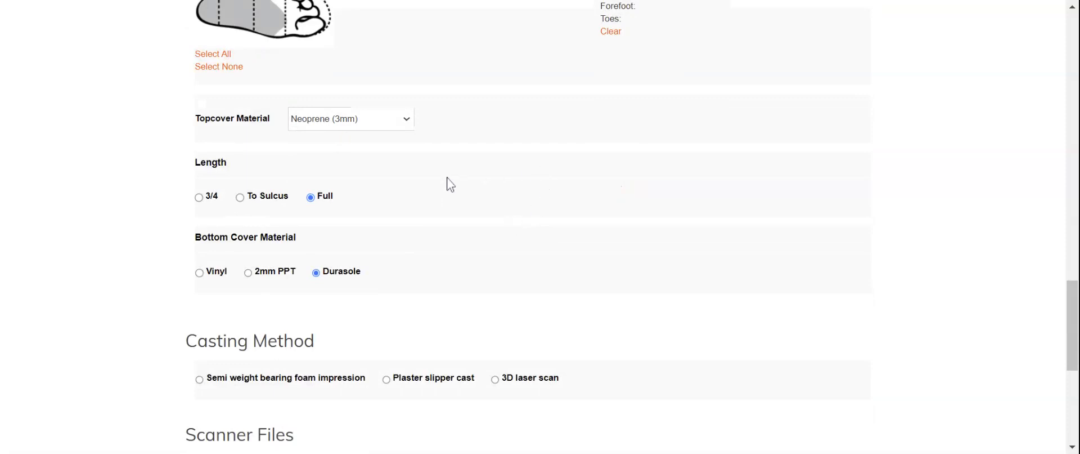
Step: Clear the Durasole bottom cover choice
scroll(449, 183, down, 1)
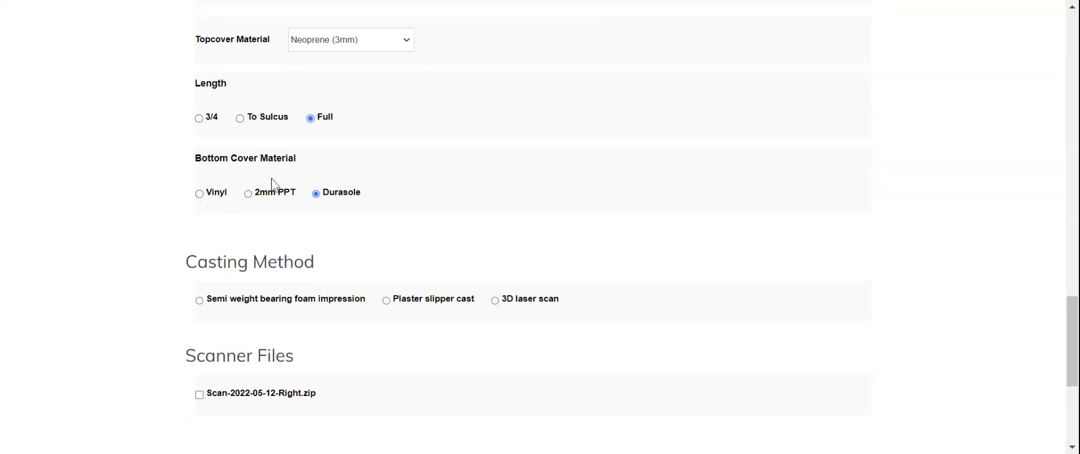
click(341, 196)
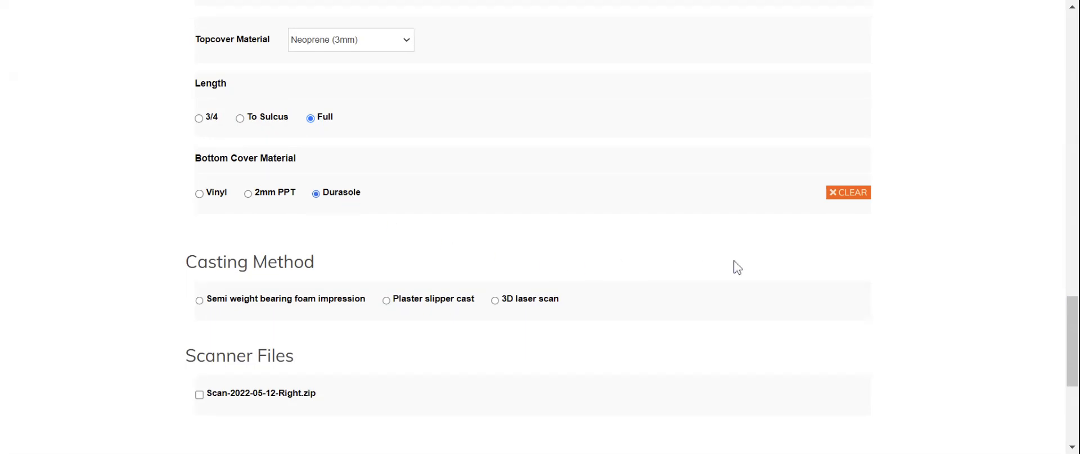
click(830, 196)
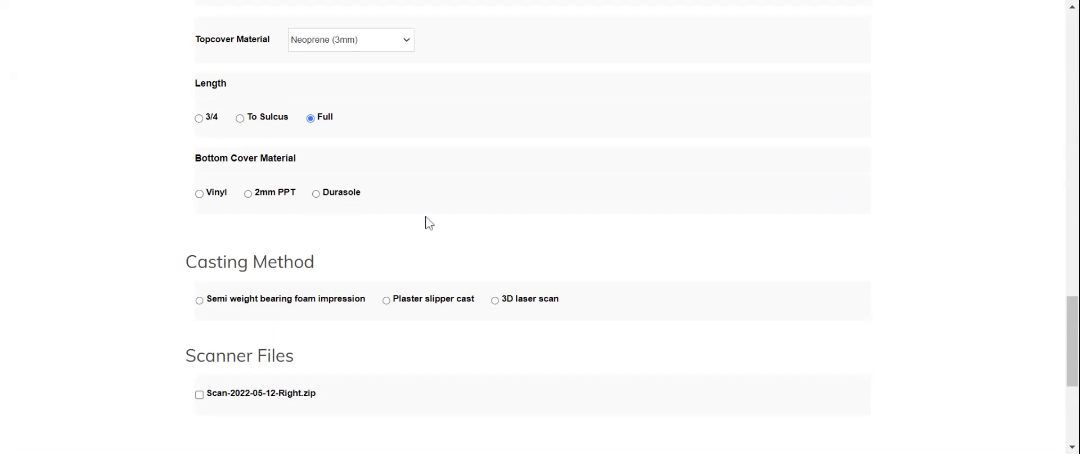
Step: After trying foam impression and plaster slipper casts, set casting method to 3D laser scan
scroll(426, 219, down, 1)
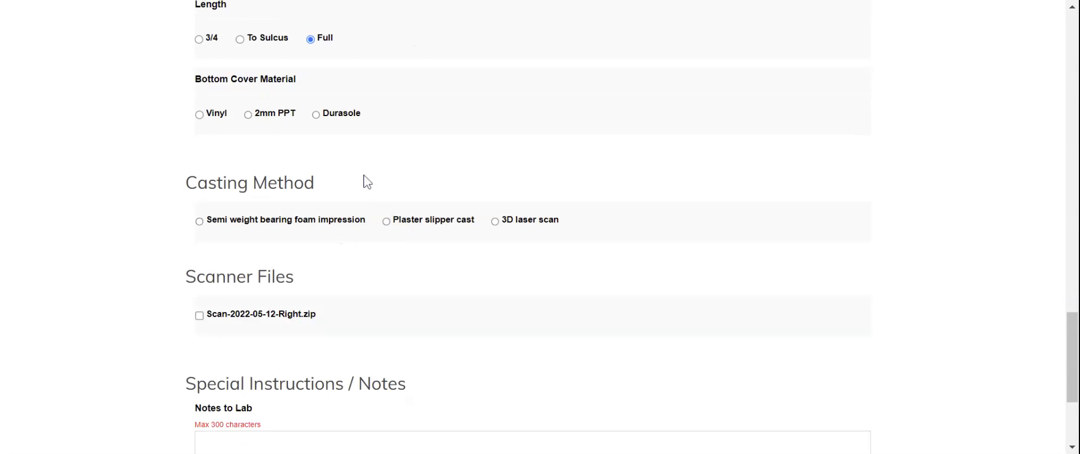
click(334, 223)
click(449, 226)
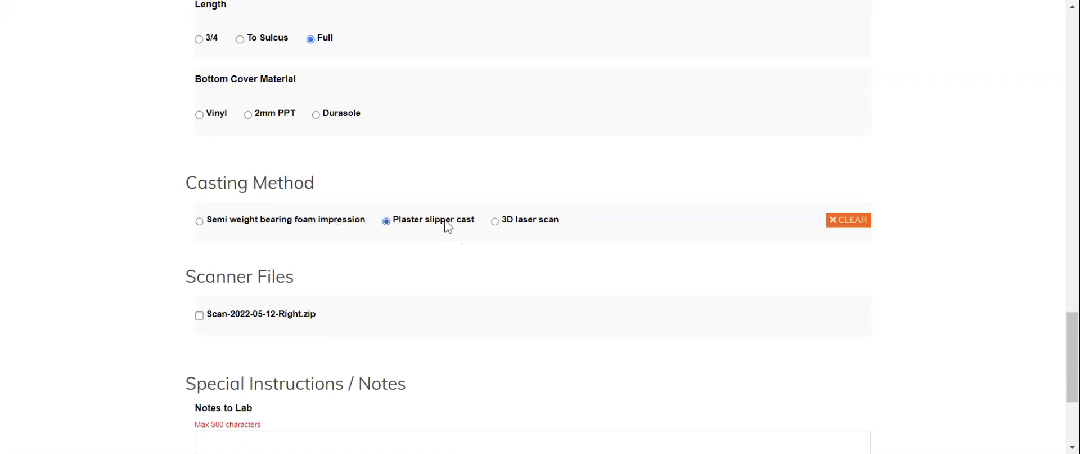
click(323, 226)
click(435, 228)
click(532, 223)
Step: Attach the Scan-2022-05-12-Right.zip scanner file, keeping 3D laser scan as the casting method
scroll(510, 257, down, 3)
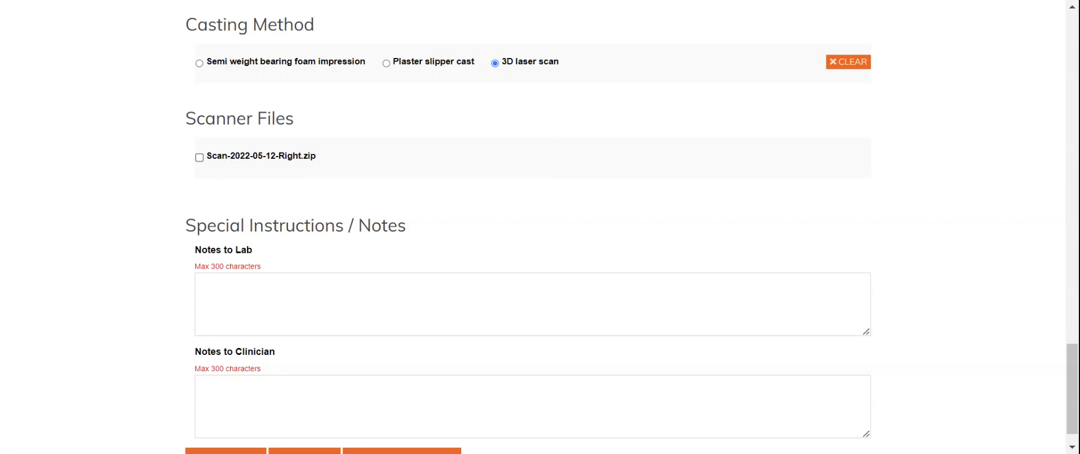
click(229, 162)
click(305, 65)
click(504, 66)
Step: Enter a contact e-mail address in the Notes to Lab field
click(420, 287)
scroll(417, 244, down, 1)
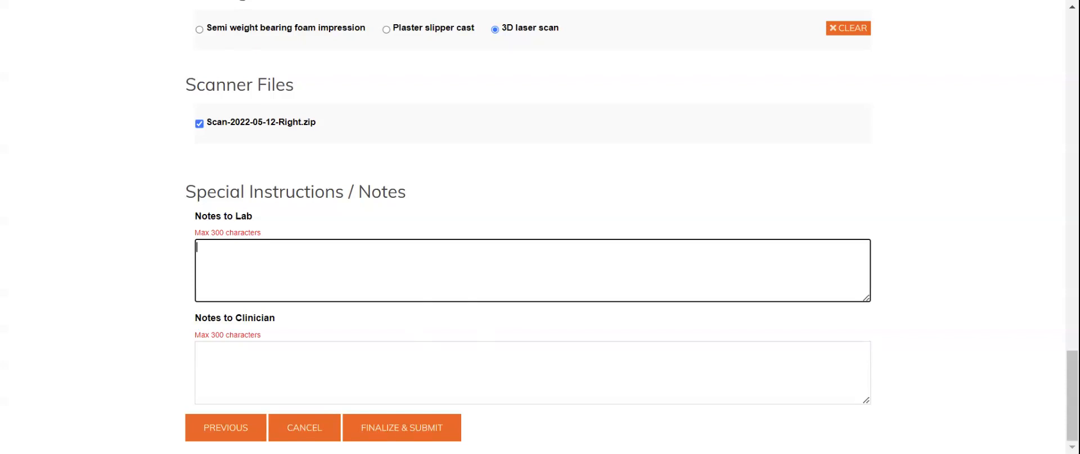
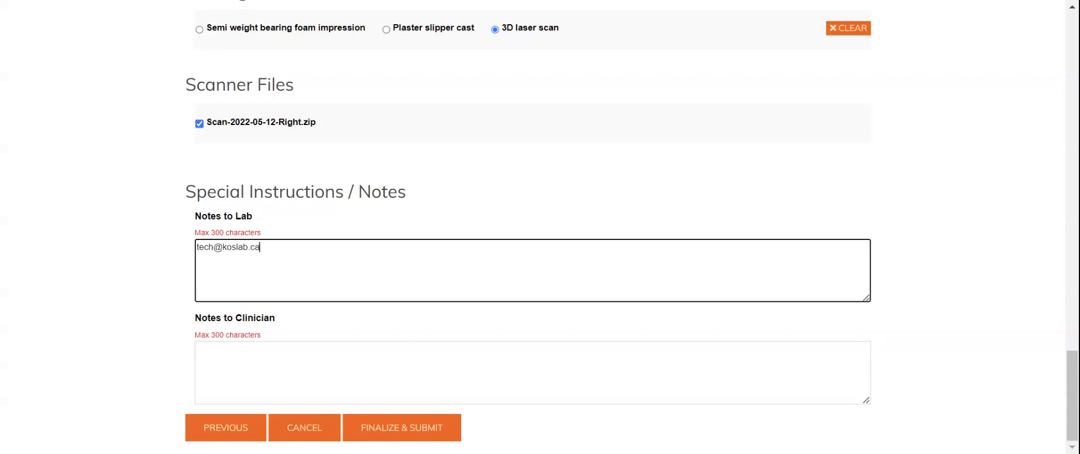